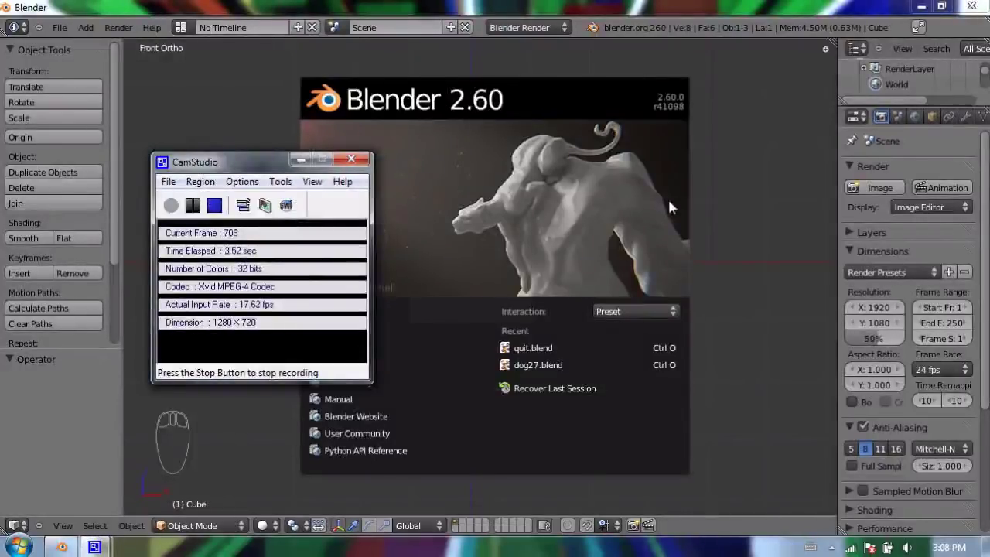
# Dismiss the splash screen, then orbit and zoom to see the default cube in 3-D
pyautogui.click(668, 10)
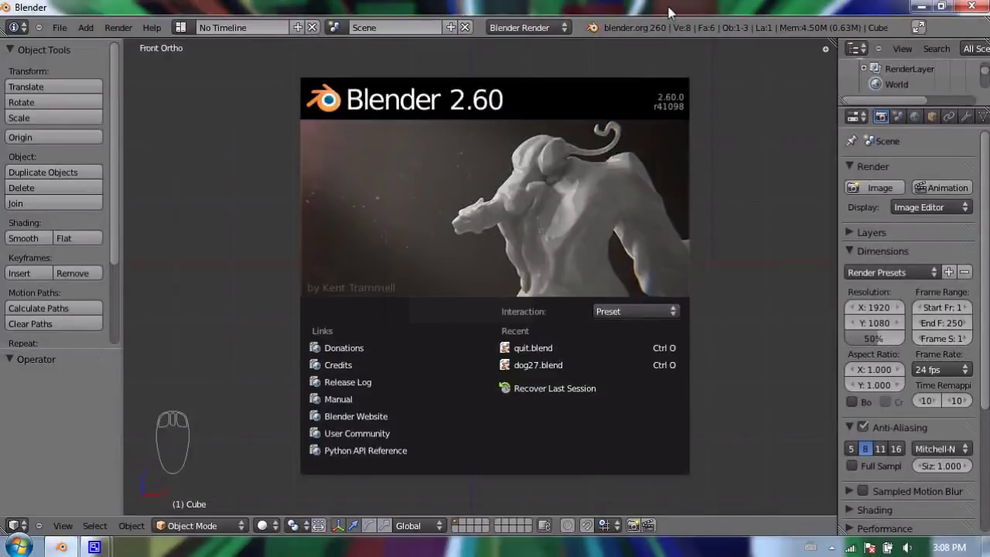
pyautogui.click(577, 139)
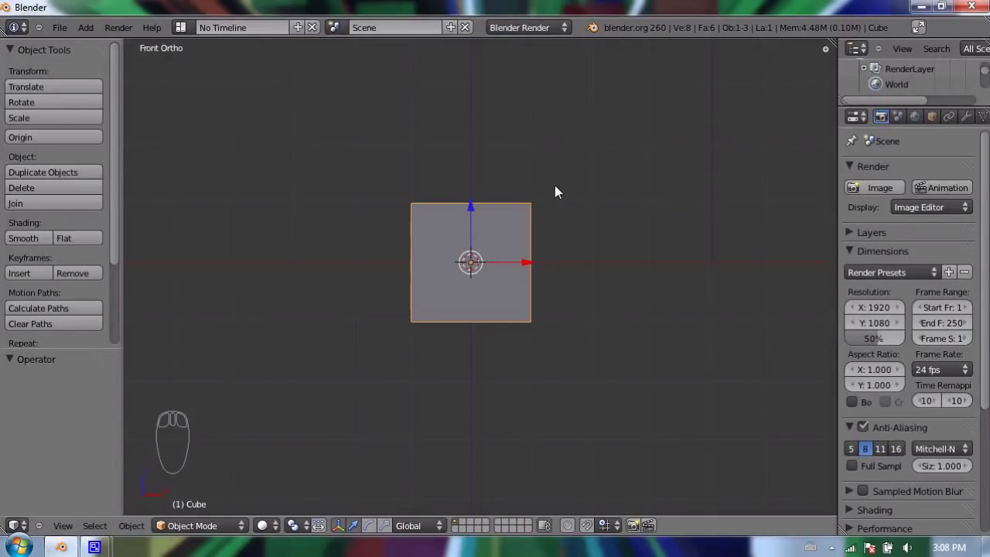
pyautogui.moveTo(555, 183); pyautogui.dragTo(515, 245, button='middle')
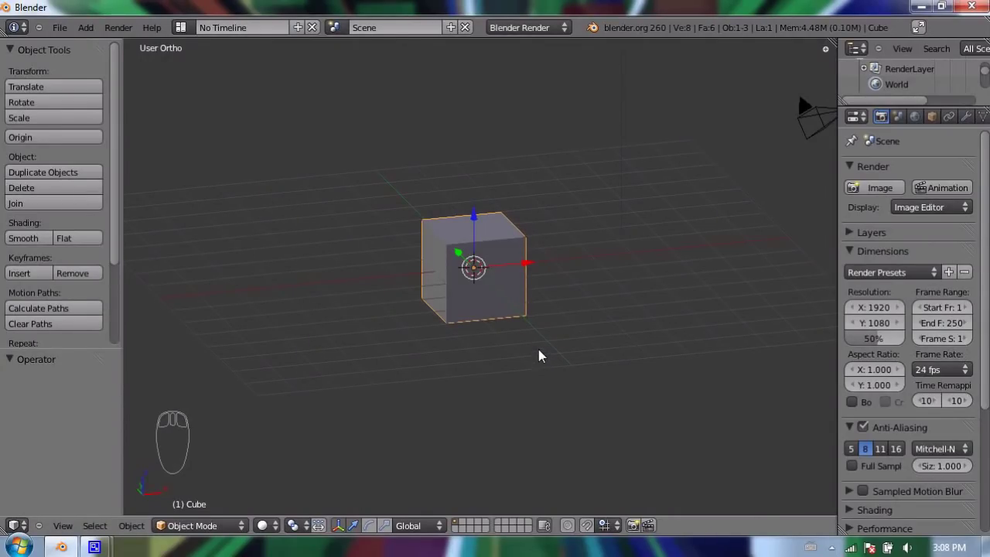
pyautogui.scroll(-3, 661, 199)
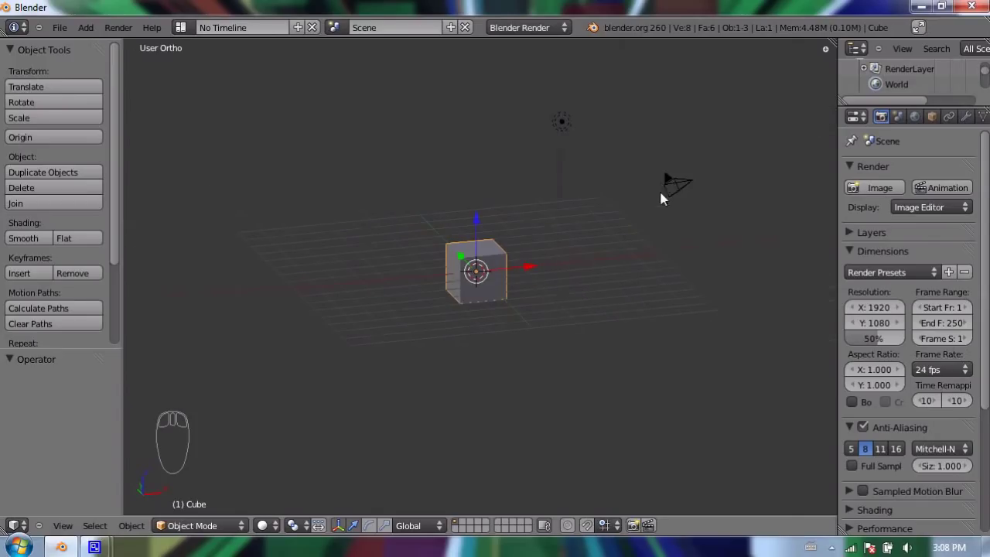
pyautogui.scroll(6, 492, 232)
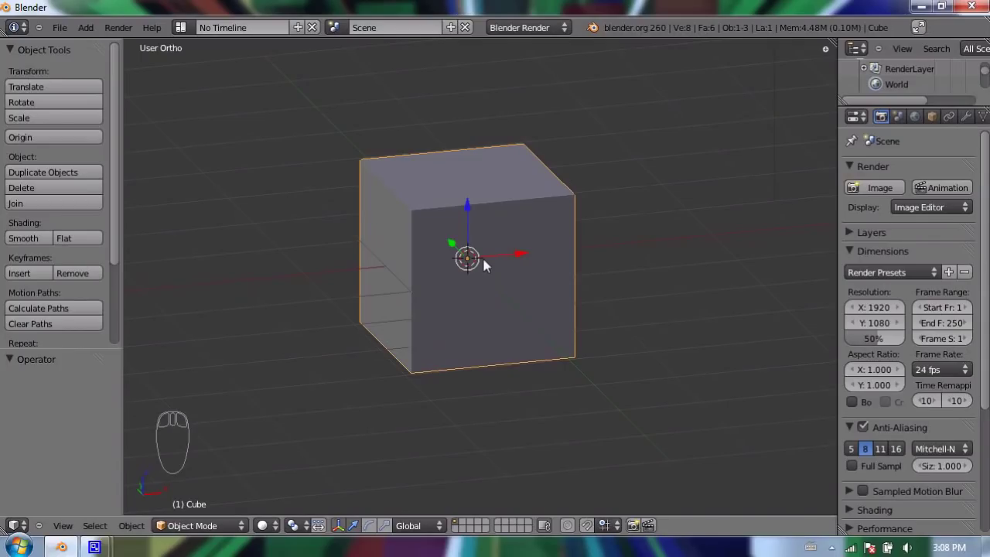
# Enter Edit Mode on the cube and pick its front top corner vertices
pyautogui.press('Tab')
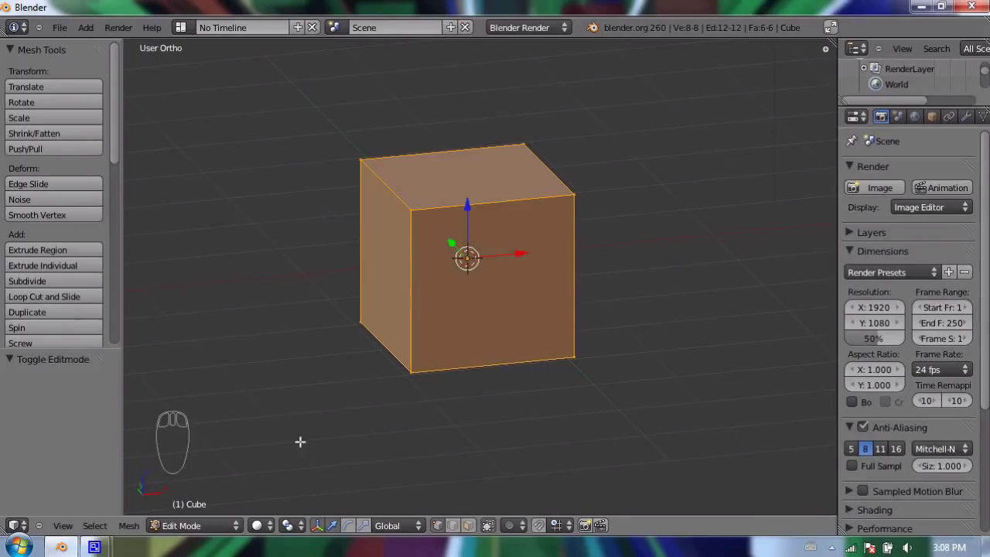
pyautogui.click(438, 526)
pyautogui.rightClick(414, 210)
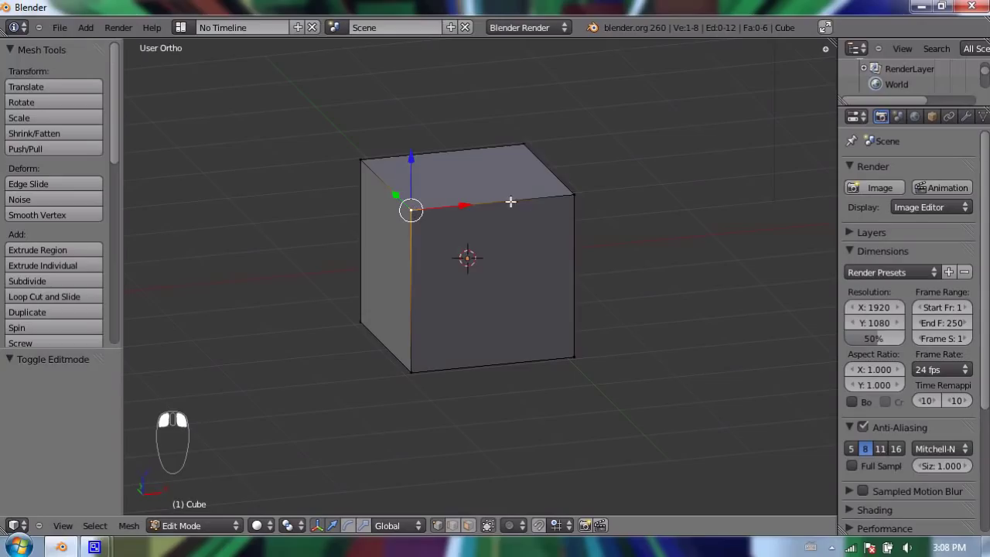
pyautogui.rightClick(573, 195)
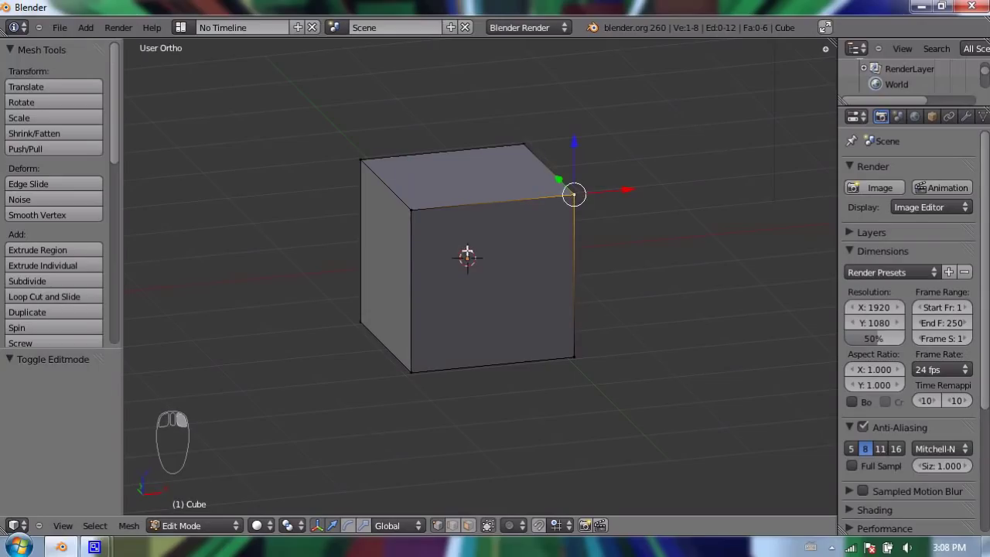
# Lower the cube's front top edge 0.928 along Z, then select the top face
pyautogui.click(453, 526)
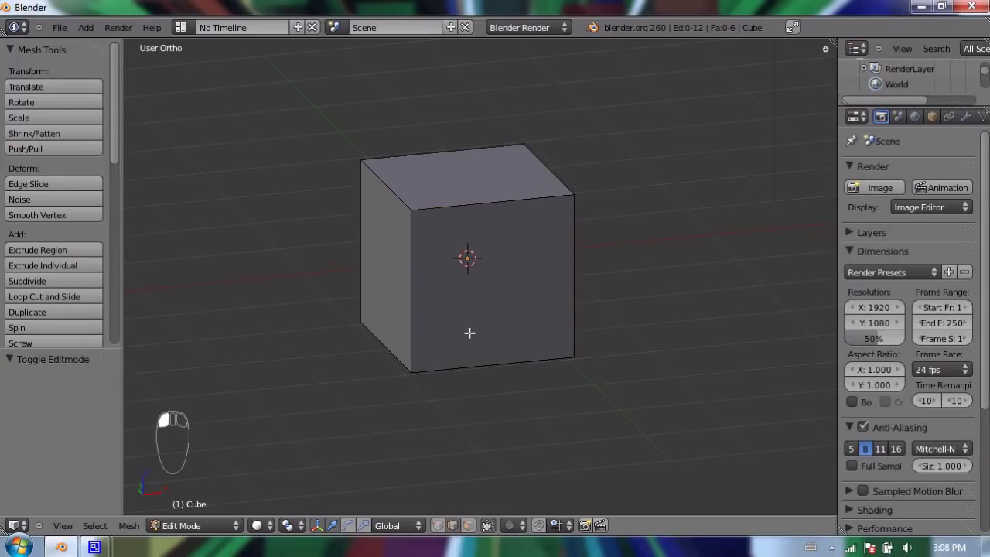
pyautogui.rightClick(475, 199)
pyautogui.moveTo(490, 155); pyautogui.dragTo(491, 240)
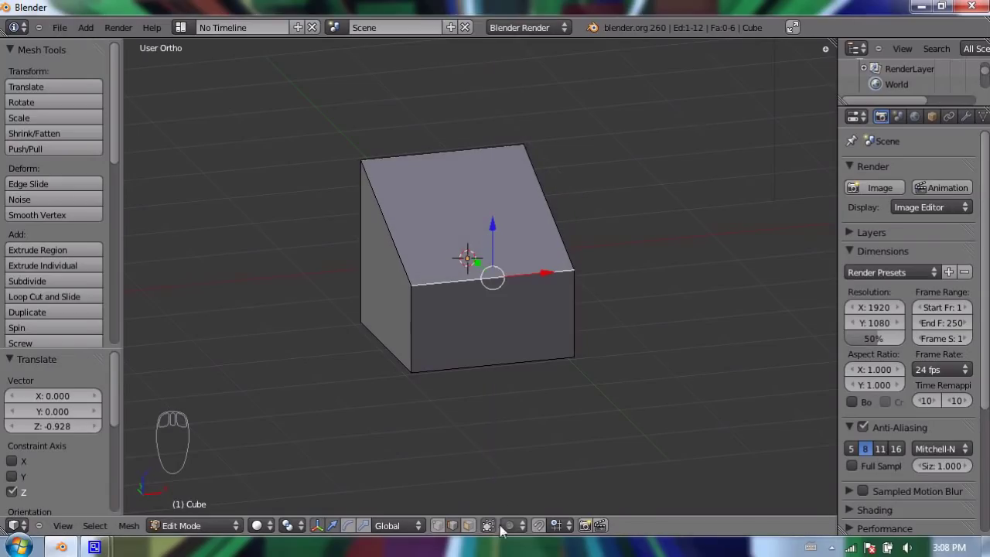
pyautogui.click(468, 526)
pyautogui.rightClick(465, 207)
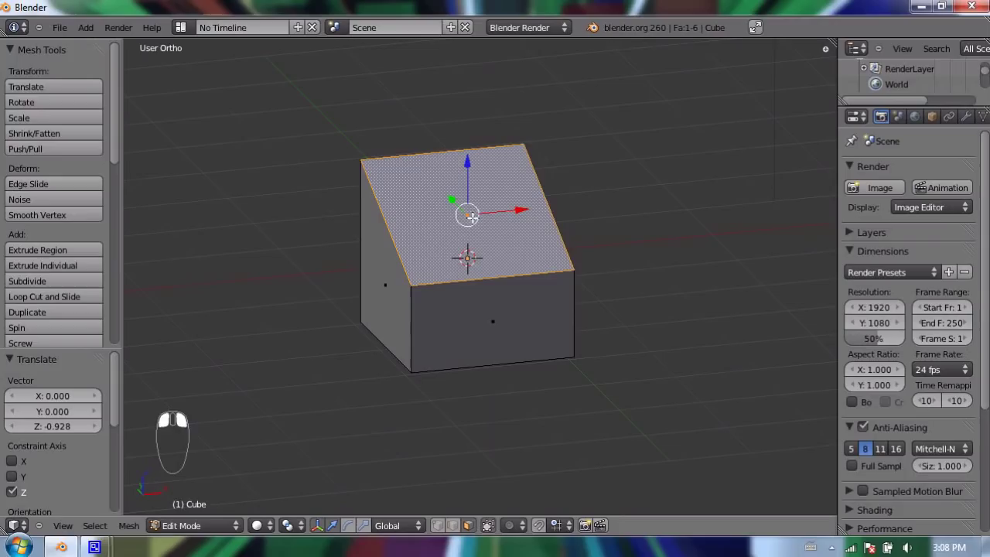
pyautogui.moveTo(379, 214); pyautogui.dragTo(541, 232, button='middle')
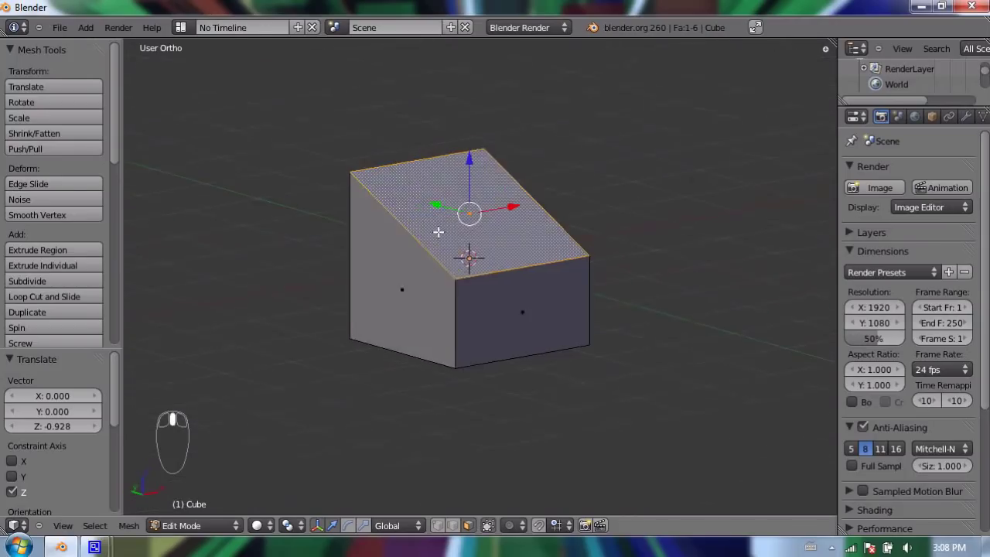
# Slightly shrink and tilt the cube's top face
pyautogui.press('s')
pyautogui.click(684, 240)
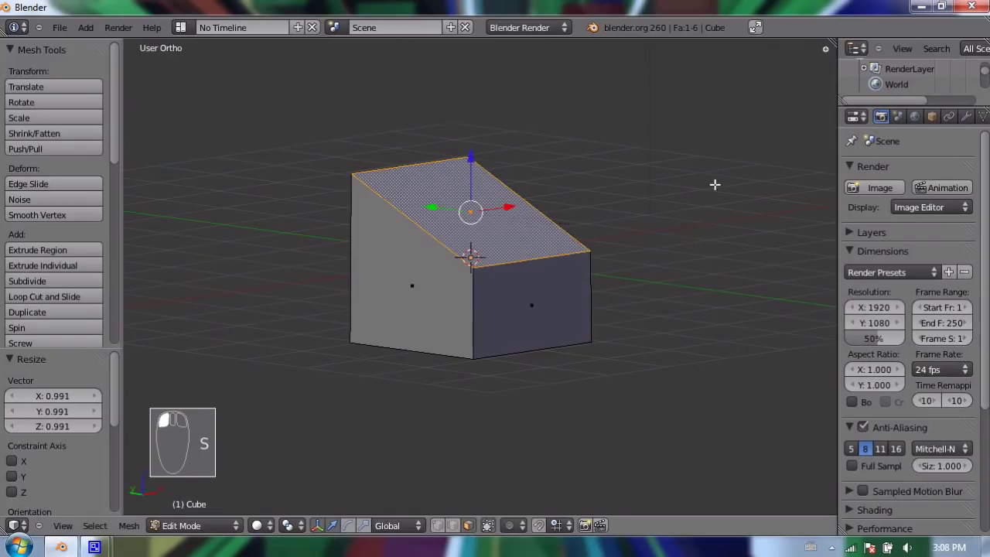
pyautogui.press('r')
pyautogui.click(619, 115)
# Shorten, rotate and reposition the cube's front top edge
pyautogui.keyDown('shift'); pyautogui.click(454, 526); pyautogui.keyUp('shift')
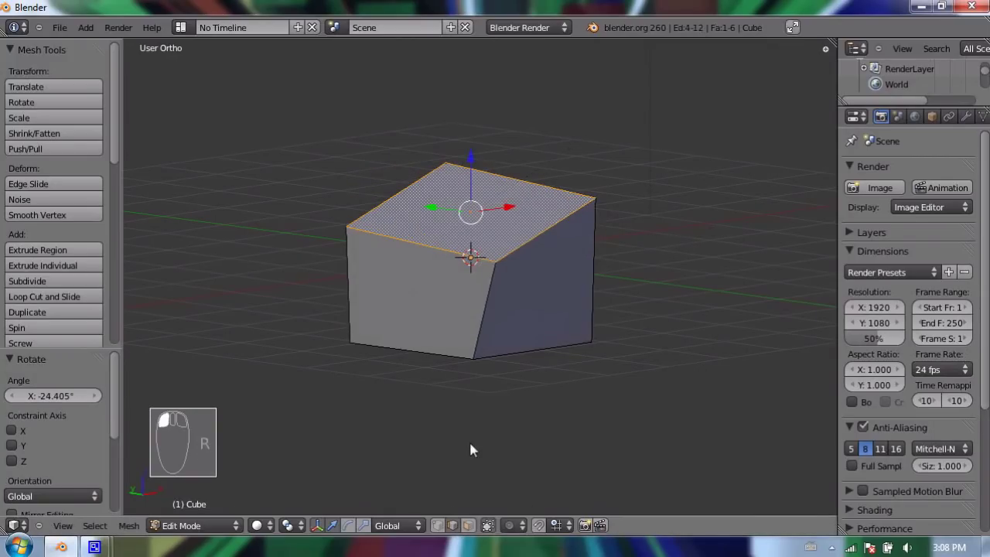
pyautogui.rightClick(452, 248)
pyautogui.press('s')
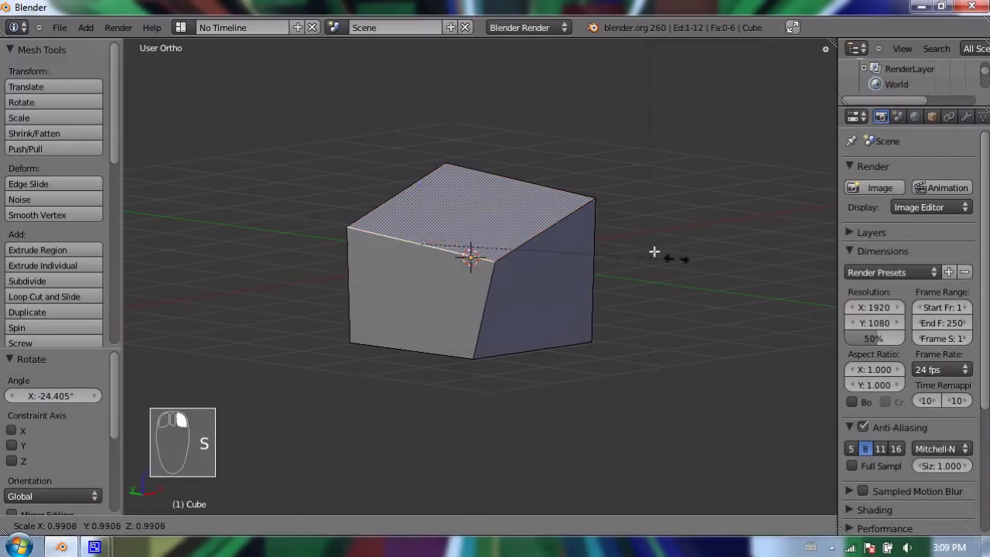
pyautogui.click(587, 163)
pyautogui.press('r')
pyautogui.click(651, 184)
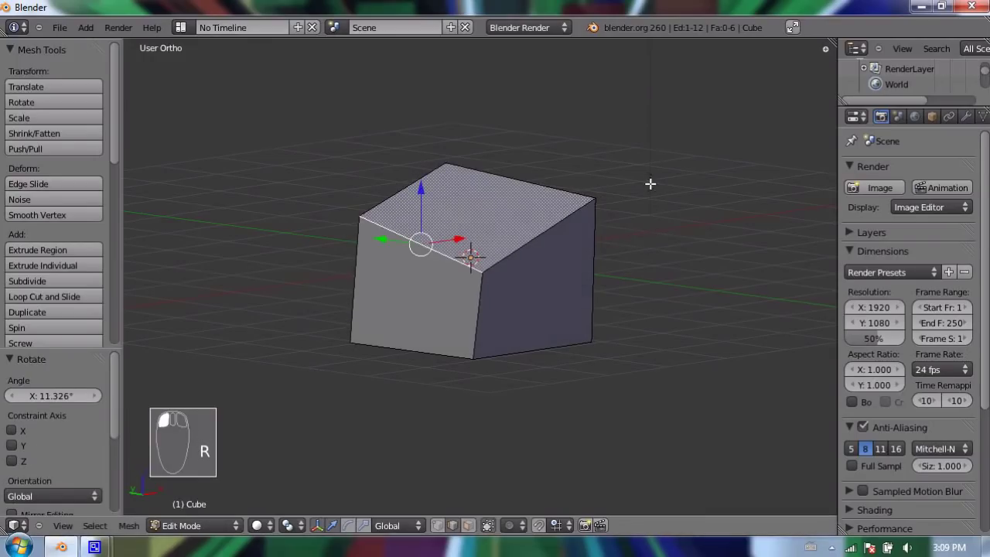
pyautogui.press('g')
pyautogui.click(552, 267)
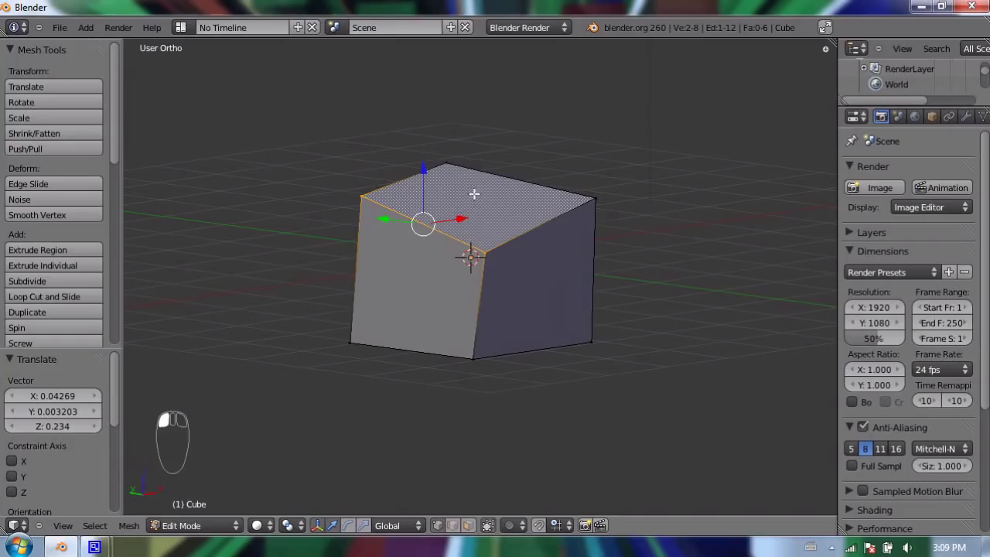
# Move the front top corner vertex by X −0.121, Y 0.199, Z 0.360
pyautogui.rightClick(484, 249)
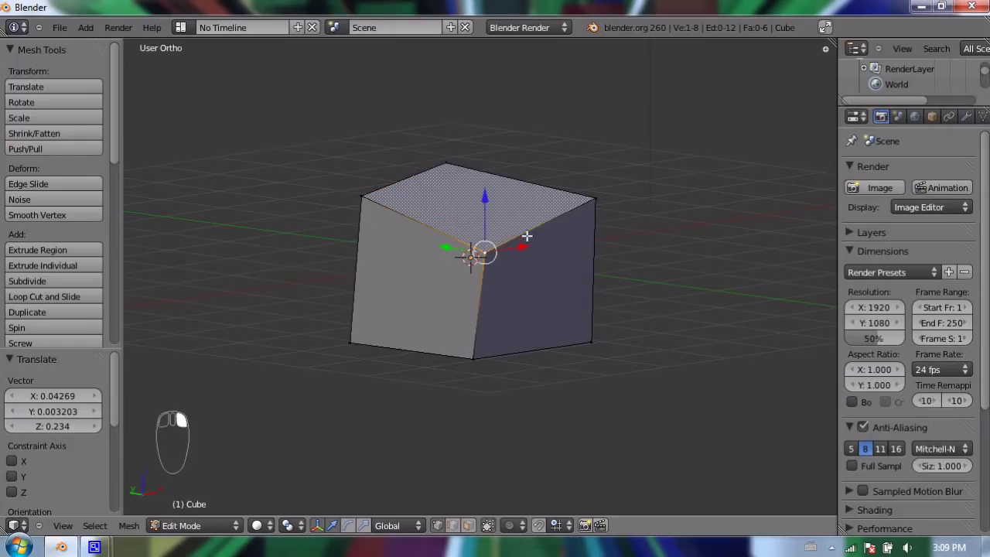
pyautogui.press('g')
pyautogui.press('g')
pyautogui.click(511, 206)
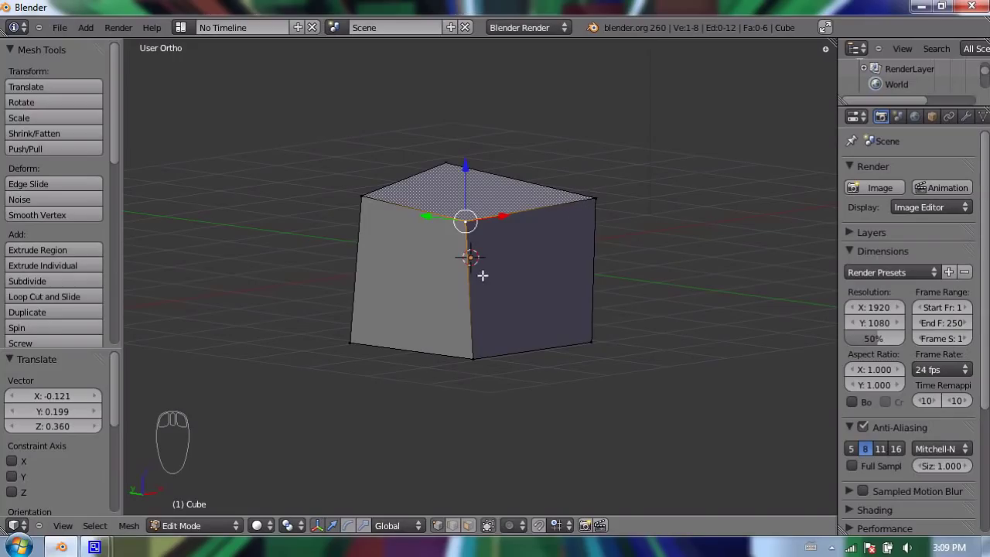
# Undo the shaping edits three times to restore the plain cube
pyautogui.hotkey('ctrl', 'z')
pyautogui.hotkey('ctrl', 'z')
pyautogui.hotkey('ctrl', 'z')
pyautogui.hotkey('ctrl', 'z')
pyautogui.hotkey('ctrl', 'z')
pyautogui.hotkey('ctrl', 'z')
pyautogui.hotkey('ctrl', 'z')
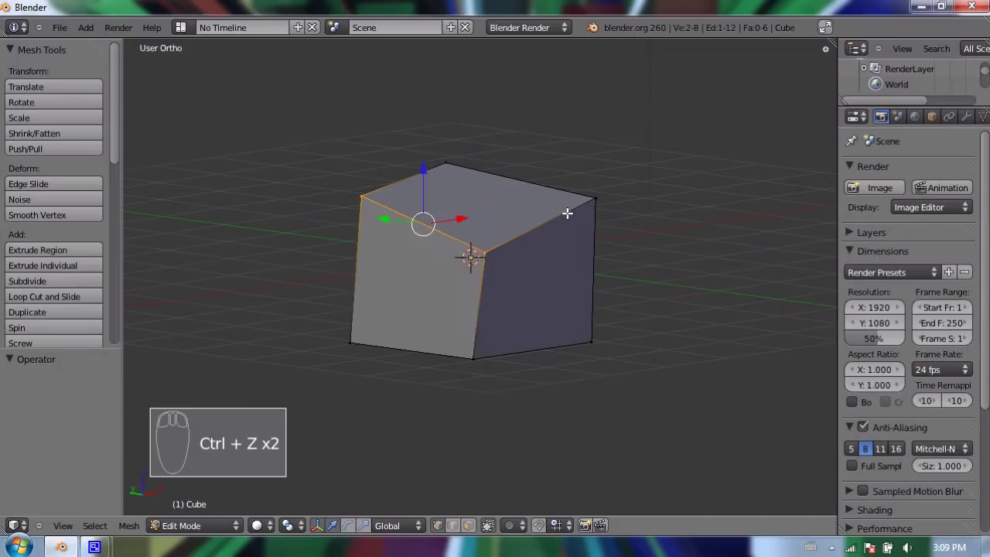
pyautogui.hotkey('ctrl', 'z')
pyautogui.hotkey('ctrl', 'z')
pyautogui.hotkey('ctrl', 'z')
pyautogui.hotkey('ctrl', 'z')
pyautogui.hotkey('ctrl', 'z')
pyautogui.hotkey('ctrl', 'z')
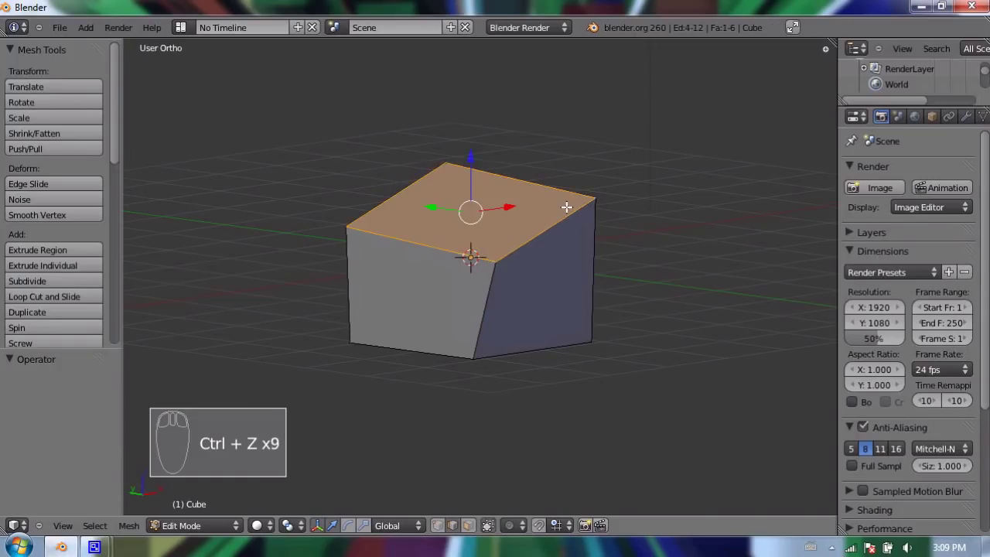
pyautogui.hotkey('ctrl', 'z')
pyautogui.hotkey('ctrl', 'z')
pyautogui.hotkey('ctrl', 'z')
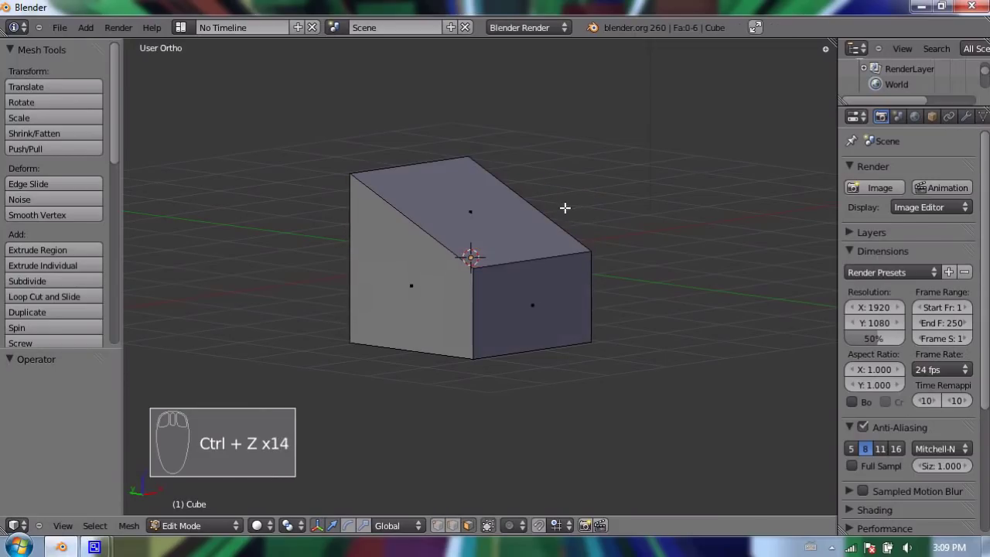
pyautogui.press('Tab')
pyautogui.press('Tab')
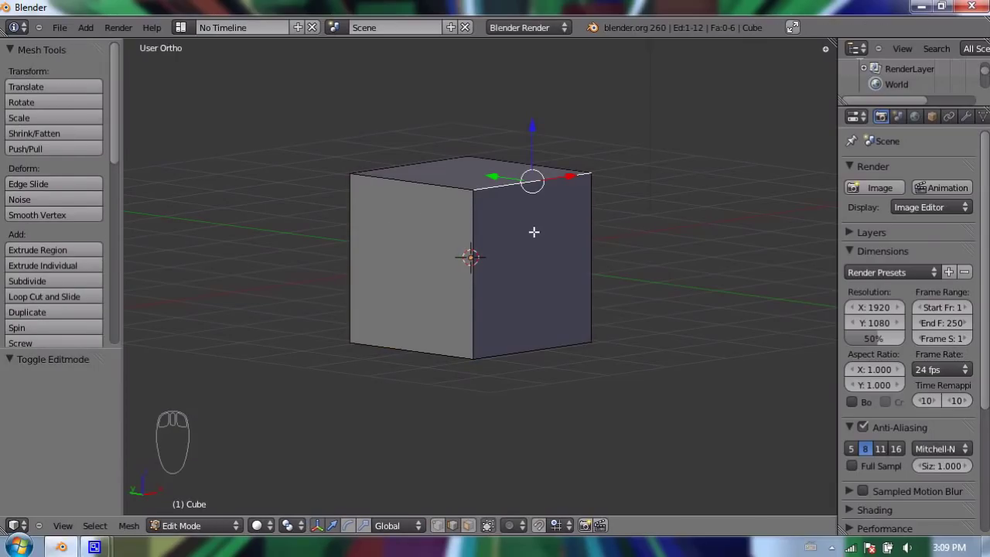
# Select all of the cube's faces in face select mode
pyautogui.click(468, 525)
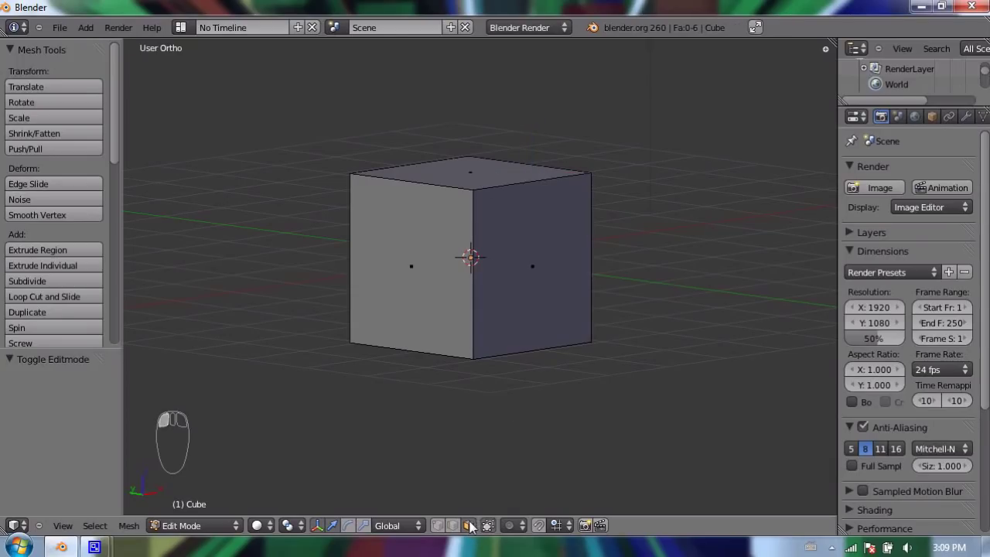
pyautogui.press('a')
pyautogui.press('a')
pyautogui.press('a')
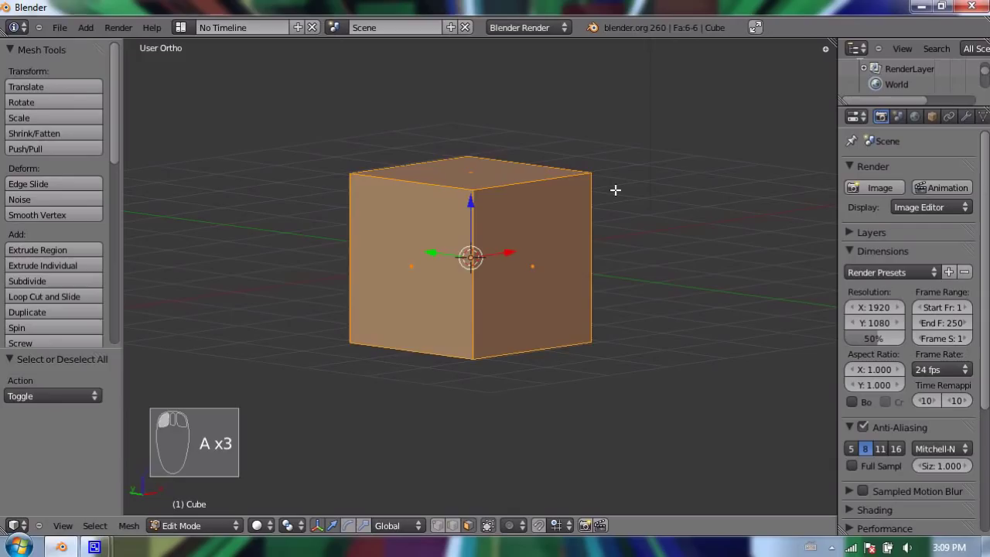
pyautogui.press('a')
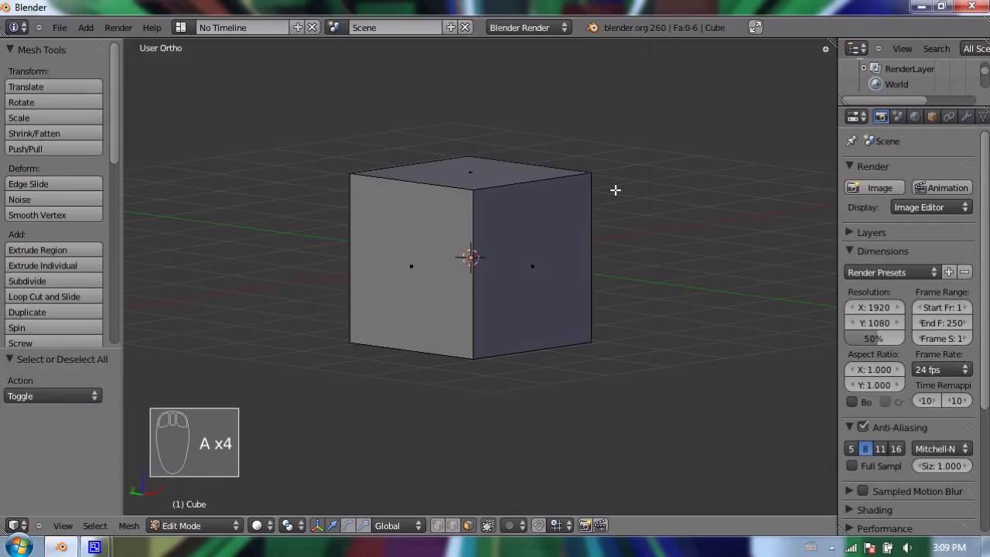
pyautogui.press('a')
pyautogui.moveTo(659, 227); pyautogui.dragTo(539, 255, button='middle')
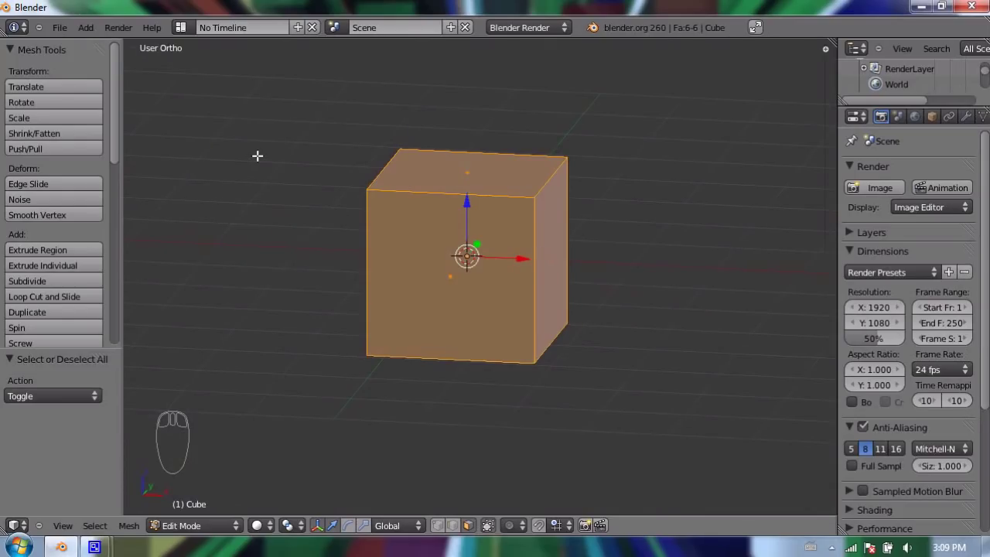
pyautogui.press('w')
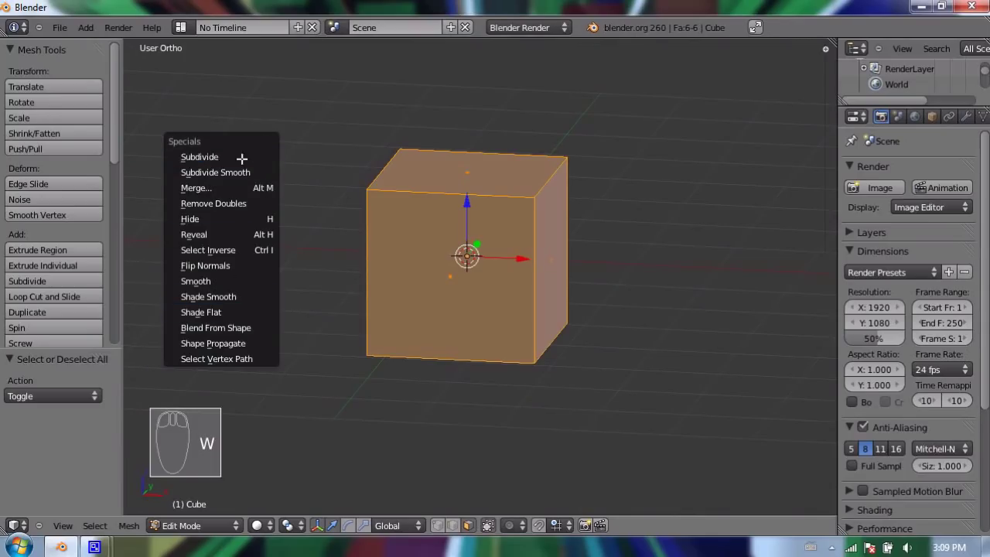
pyautogui.click(241, 158)
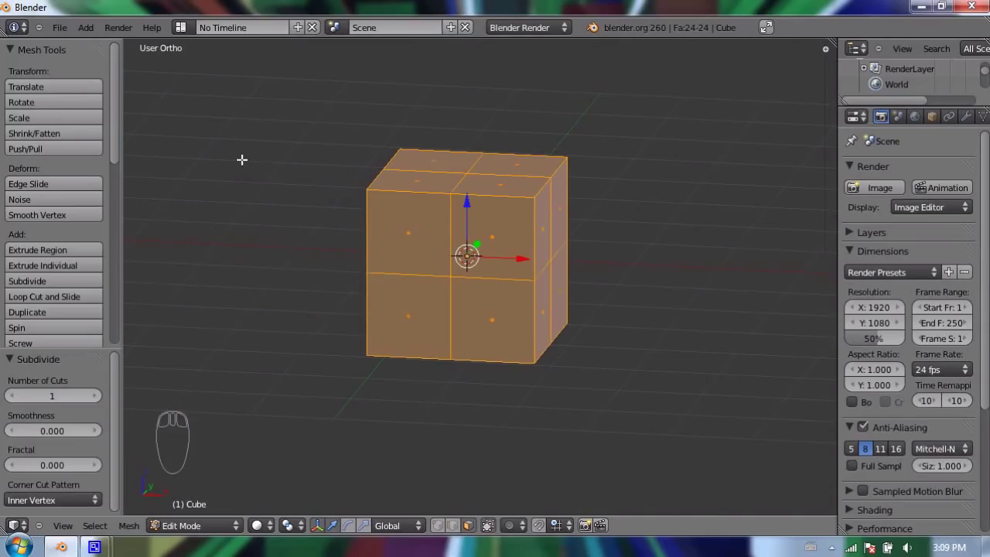
pyautogui.moveTo(460, 169); pyautogui.dragTo(457, 444, button='middle')
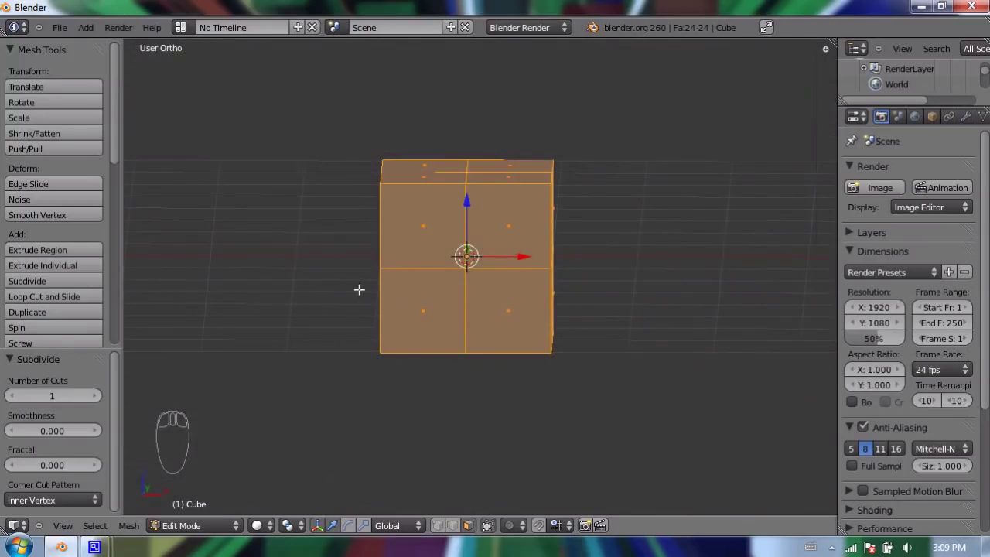
pyautogui.moveTo(621, 265); pyautogui.dragTo(604, 286, button='middle')
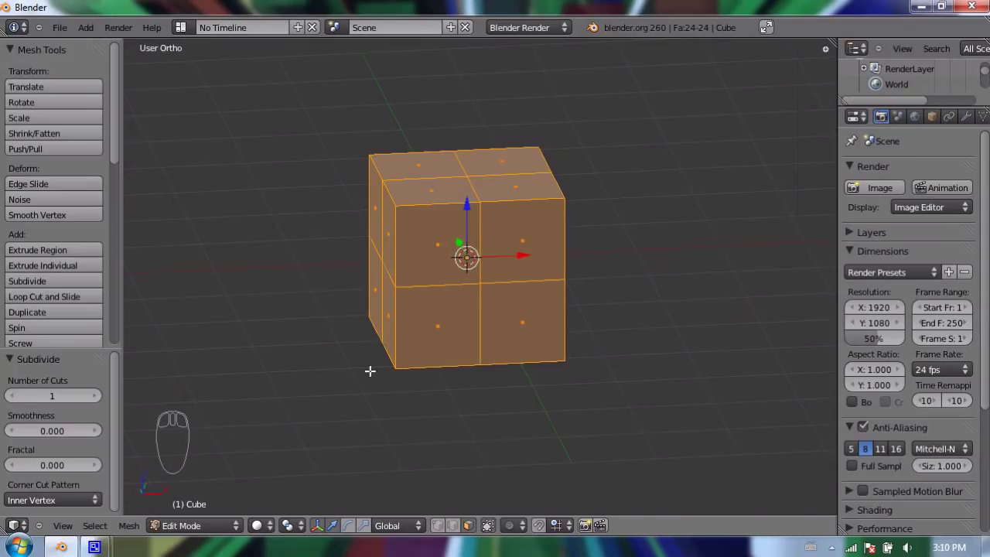
pyautogui.moveTo(508, 336); pyautogui.dragTo(359, 306, button='middle')
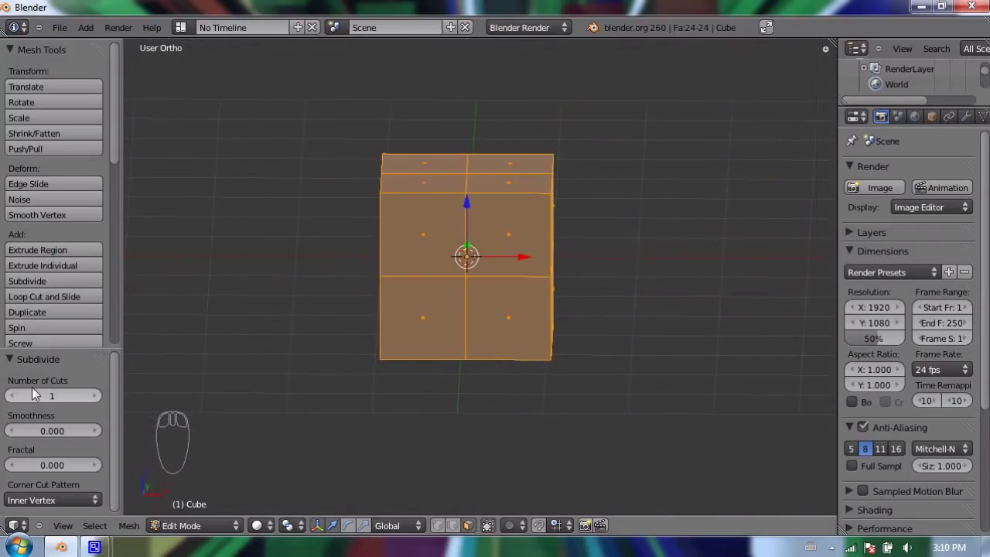
# Try Number of Cuts values up to 6, then settle the subdivision on 2 cuts
pyautogui.click(94, 396)
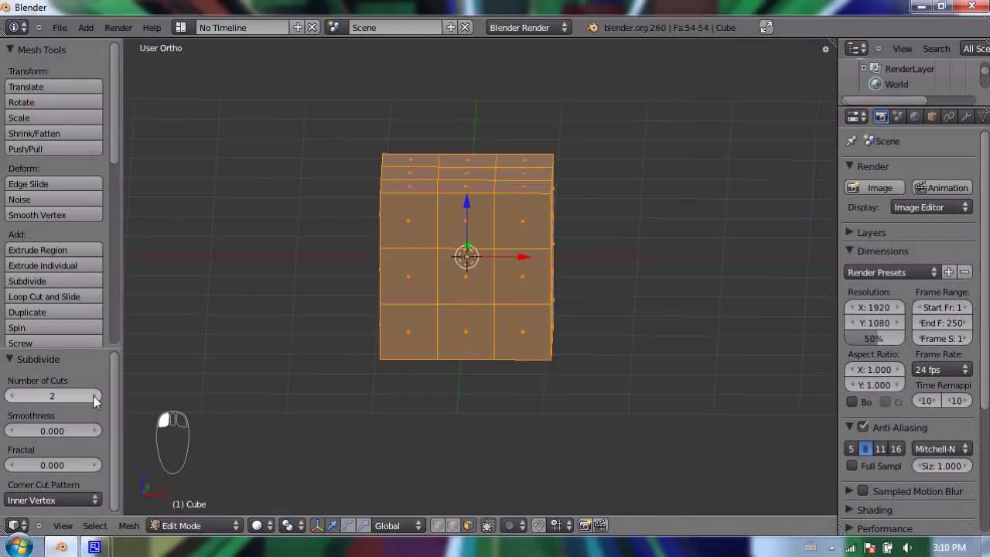
pyautogui.click(93, 396)
pyautogui.click(93, 396)
pyautogui.click(94, 396)
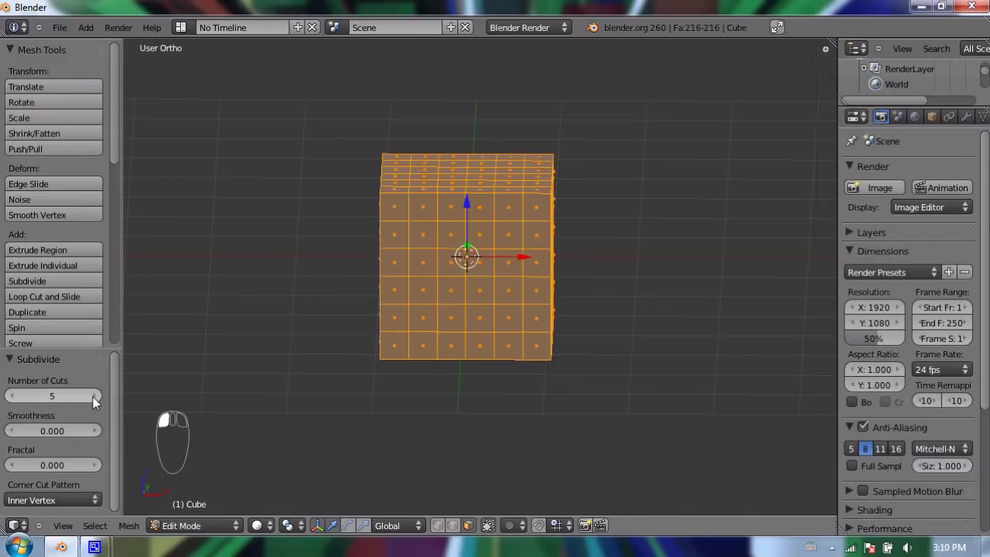
pyautogui.click(93, 397)
pyautogui.click(13, 396)
pyautogui.click(13, 396)
pyautogui.click(13, 396)
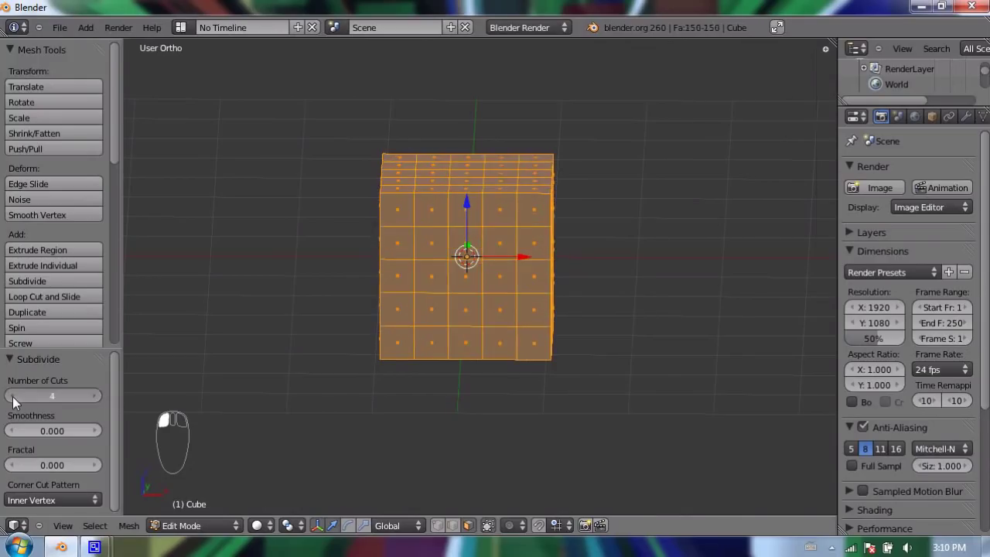
pyautogui.click(14, 396)
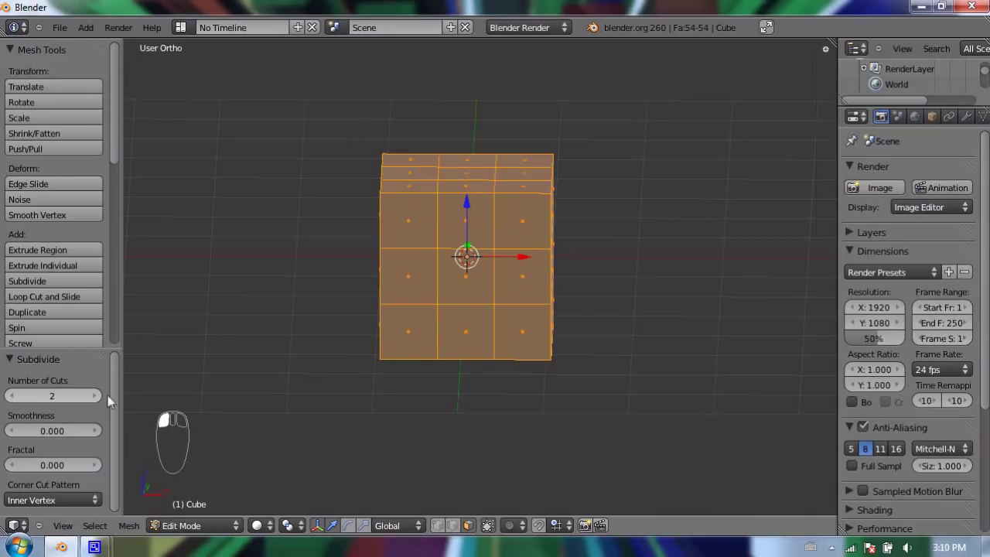
pyautogui.moveTo(332, 227); pyautogui.dragTo(349, 279, button='middle')
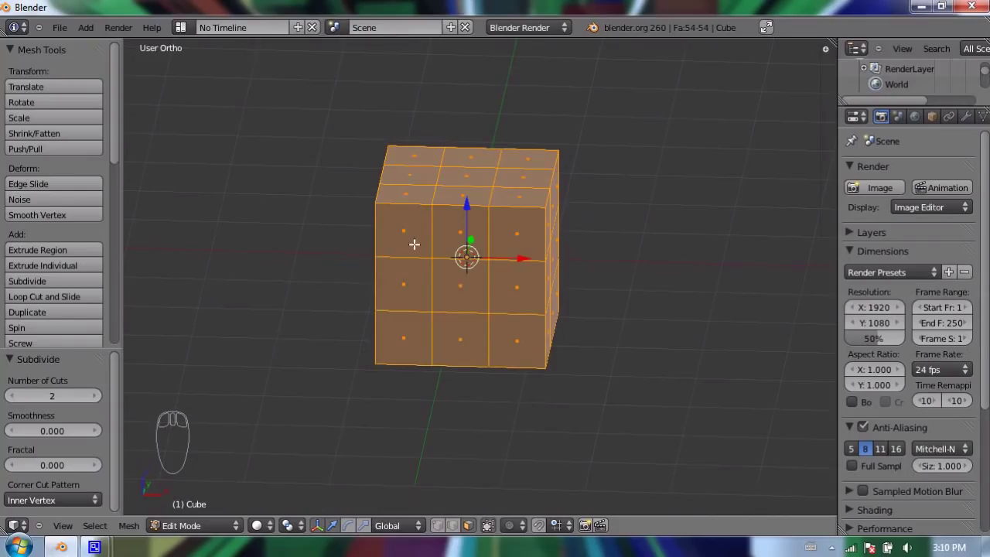
pyautogui.moveTo(414, 244); pyautogui.dragTo(347, 265, button='middle')
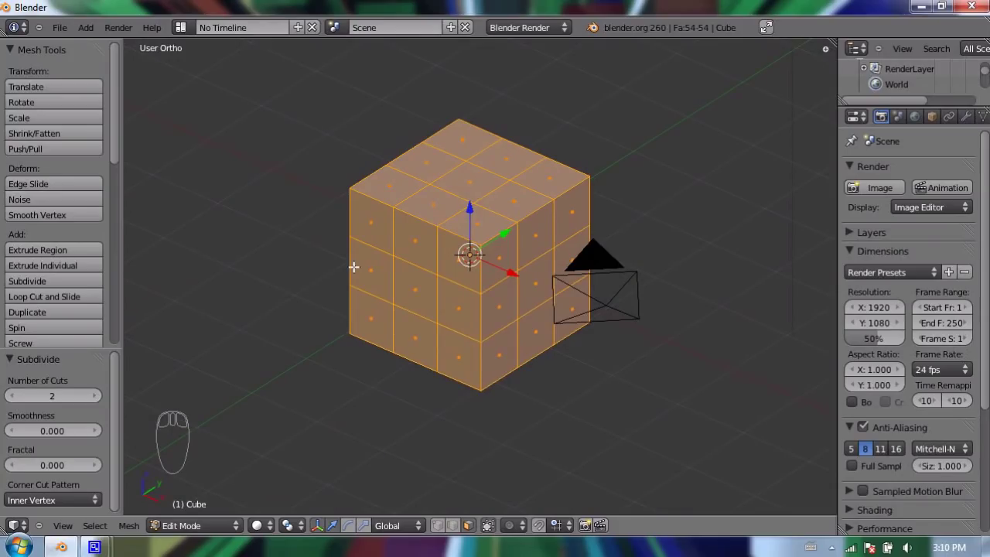
# Select the centre faces of the top, left, right, front and back sides
pyautogui.rightClick(471, 179)
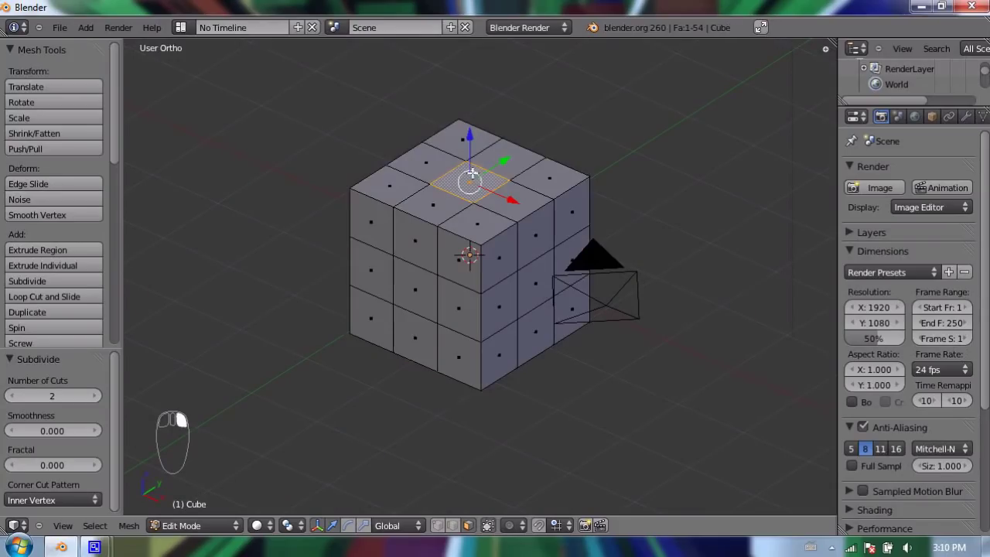
pyautogui.keyDown('shift'); pyautogui.rightClick(410, 282); pyautogui.keyUp('shift')
pyautogui.keyDown('shift'); pyautogui.rightClick(527, 278); pyautogui.keyUp('shift')
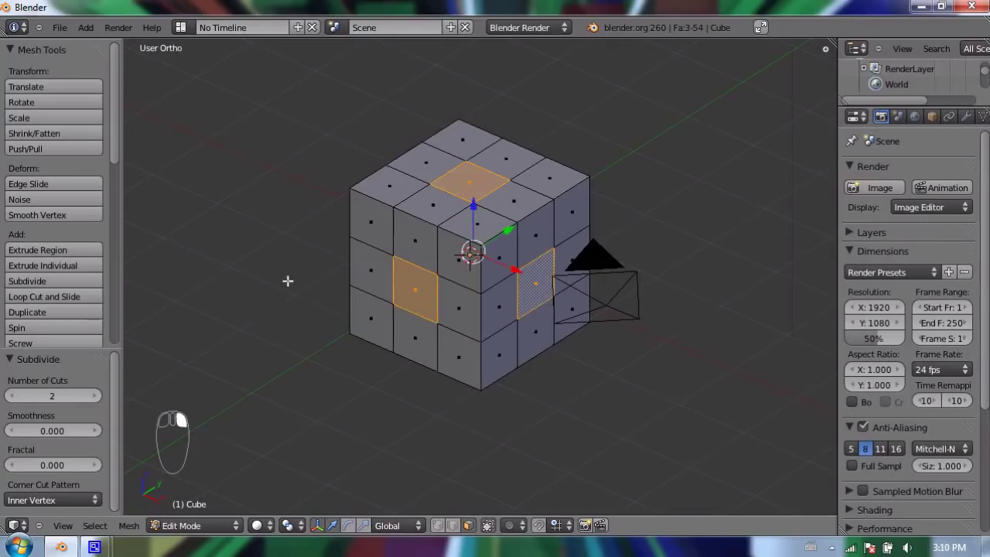
pyautogui.moveTo(287, 280); pyautogui.dragTo(475, 317, button='middle')
pyautogui.keyDown('shift'); pyautogui.rightClick(455, 301); pyautogui.keyUp('shift')
pyautogui.keyDown('shift'); pyautogui.rightClick(476, 313); pyautogui.keyUp('shift')
# Add the bottom centre face to the selection and orbit back to an elevated front view
pyautogui.moveTo(491, 353); pyautogui.dragTo(504, 335, button='middle')
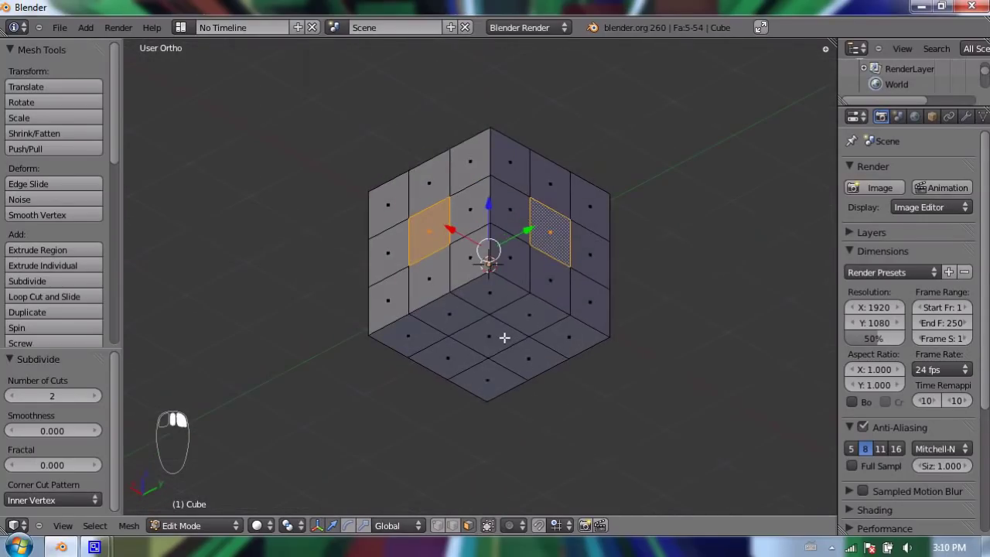
pyautogui.keyDown('shift'); pyautogui.rightClick(503, 336); pyautogui.keyUp('shift')
pyautogui.moveTo(612, 224); pyautogui.dragTo(549, 239, button='middle')
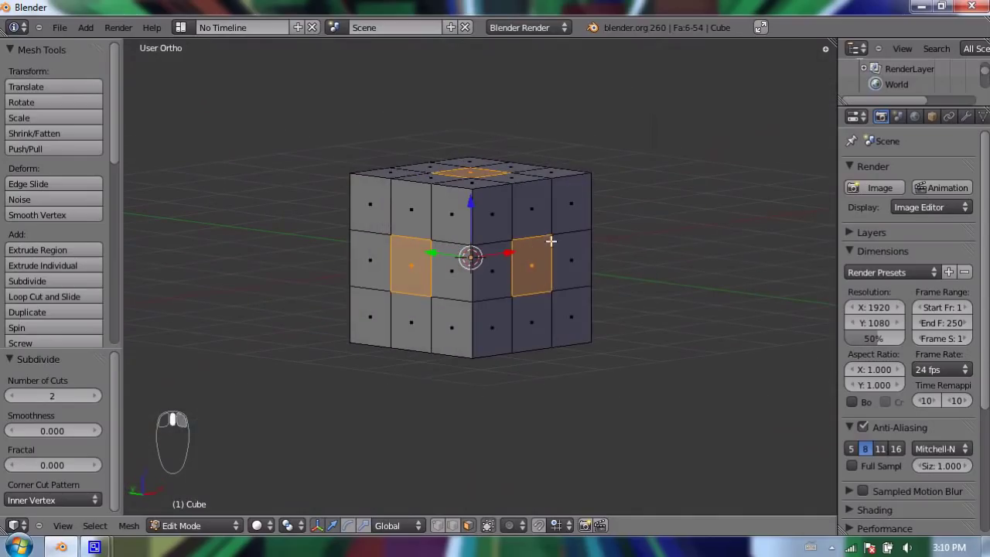
pyautogui.moveTo(500, 212); pyautogui.dragTo(535, 242, button='middle')
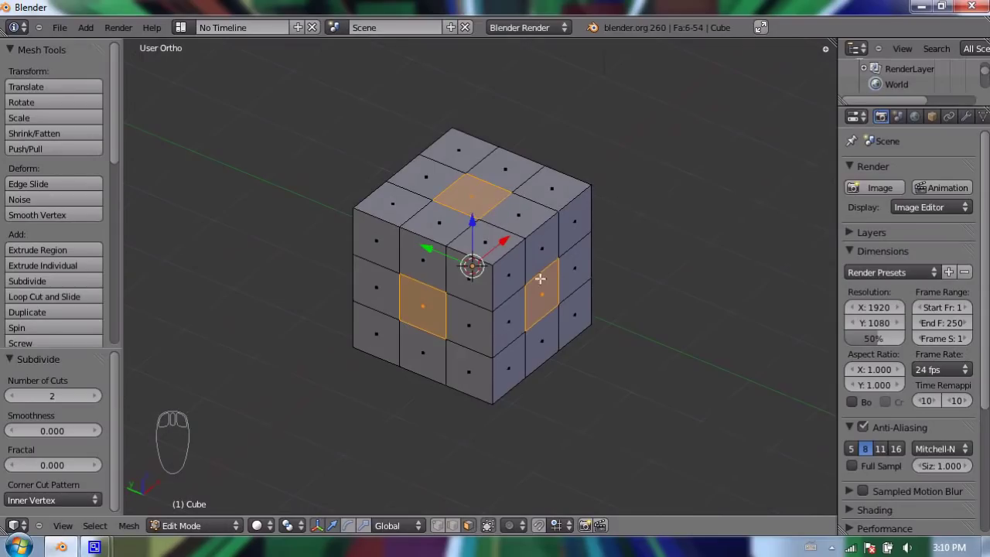
pyautogui.moveTo(464, 278); pyautogui.dragTo(699, 245, button='middle')
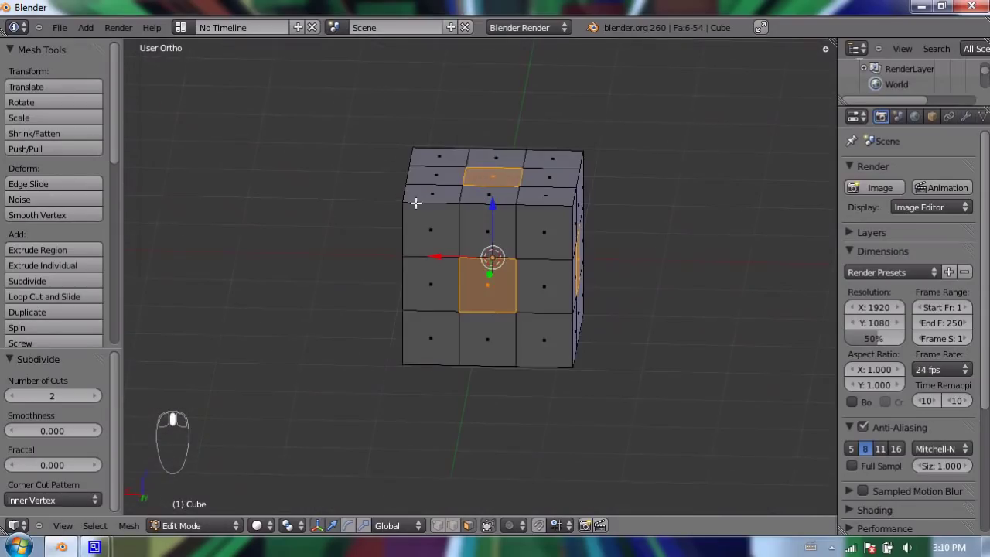
pyautogui.moveTo(415, 202); pyautogui.dragTo(704, 236, button='middle')
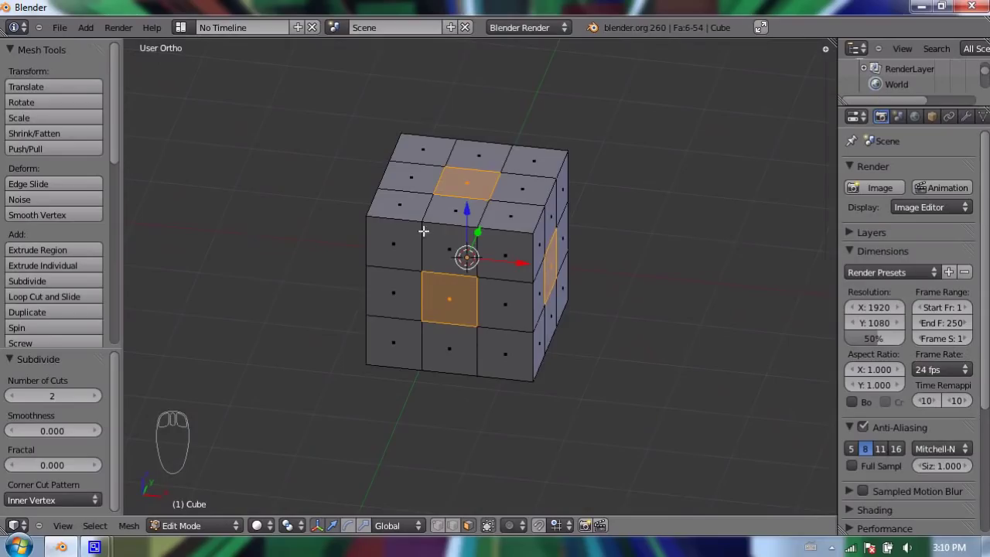
pyautogui.moveTo(420, 230); pyautogui.dragTo(532, 234, button='middle')
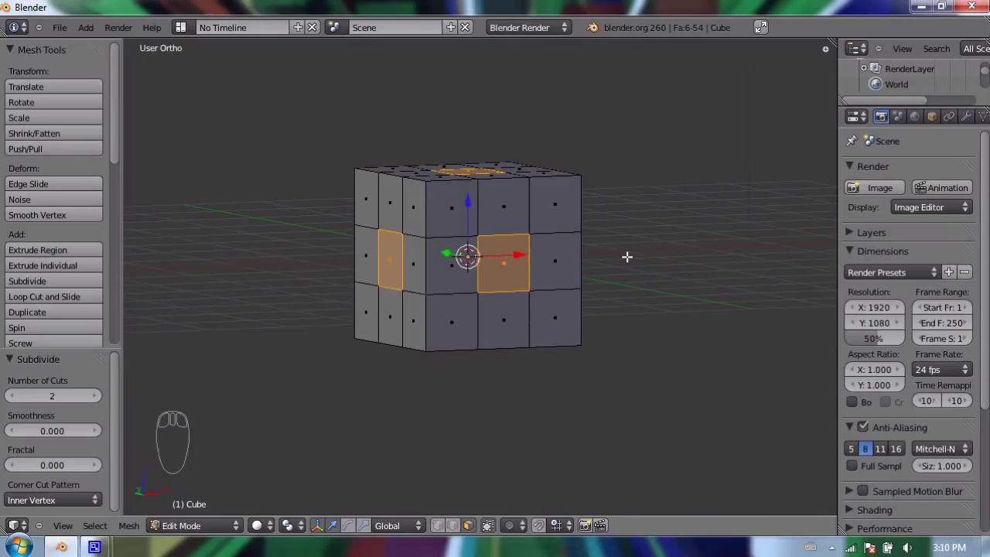
# Scale the six selected centre faces outward by 1.327 from the front view
pyautogui.press('s')
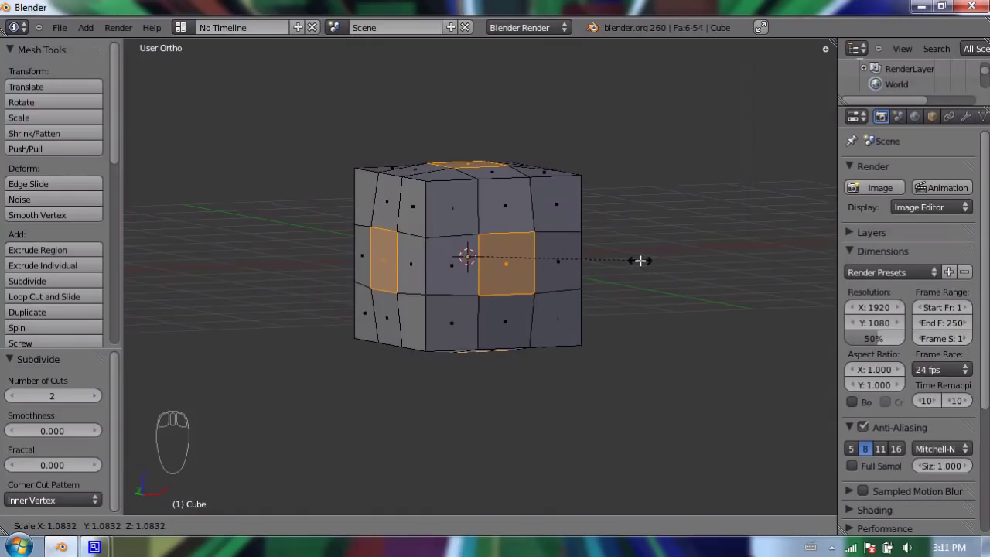
pyautogui.click(678, 303)
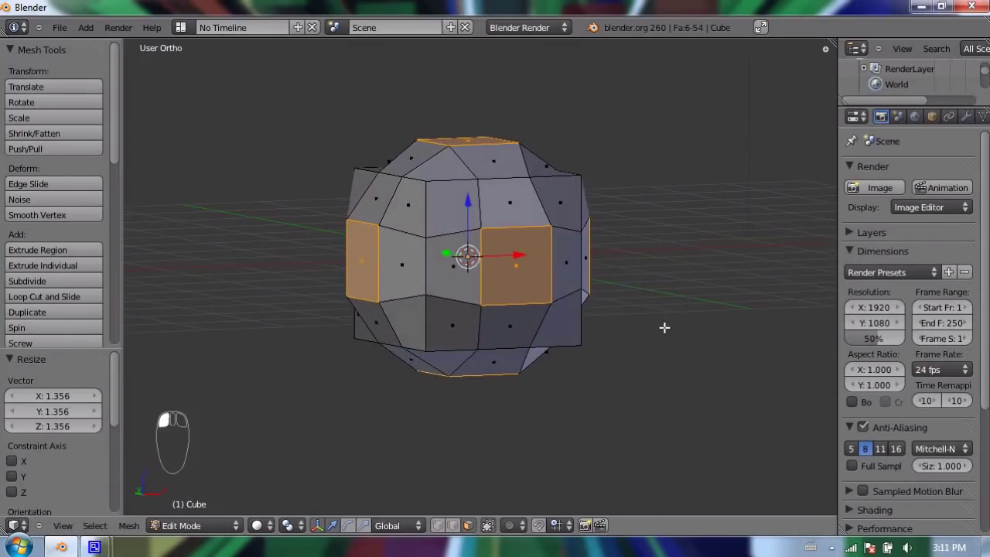
pyautogui.hotkey('ctrl', 'z')
pyautogui.press('KP_1')
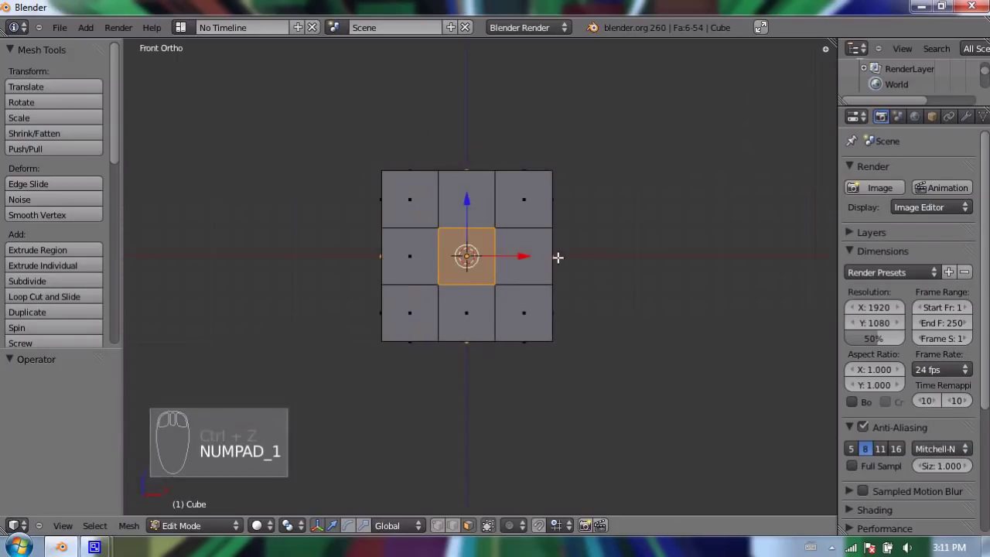
pyautogui.press('s')
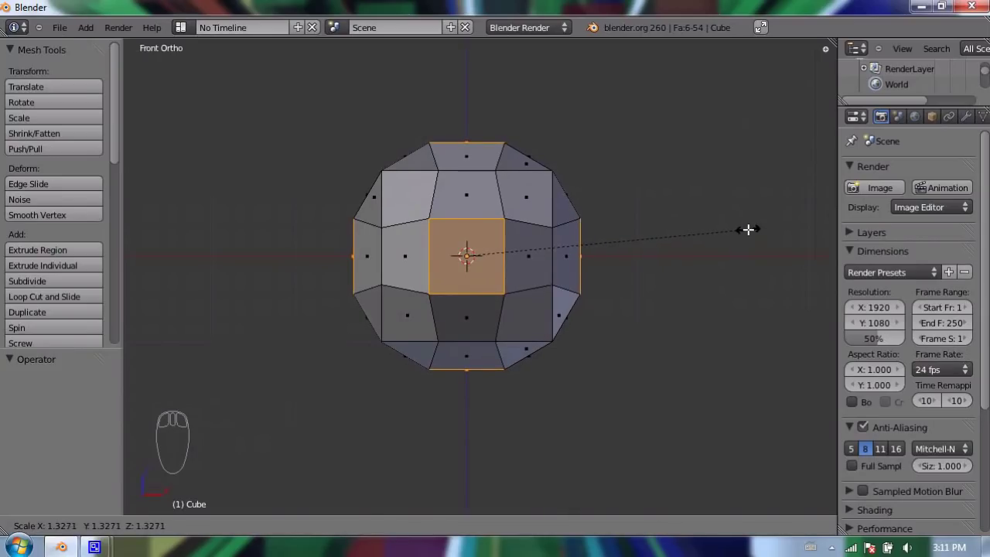
pyautogui.click(747, 230)
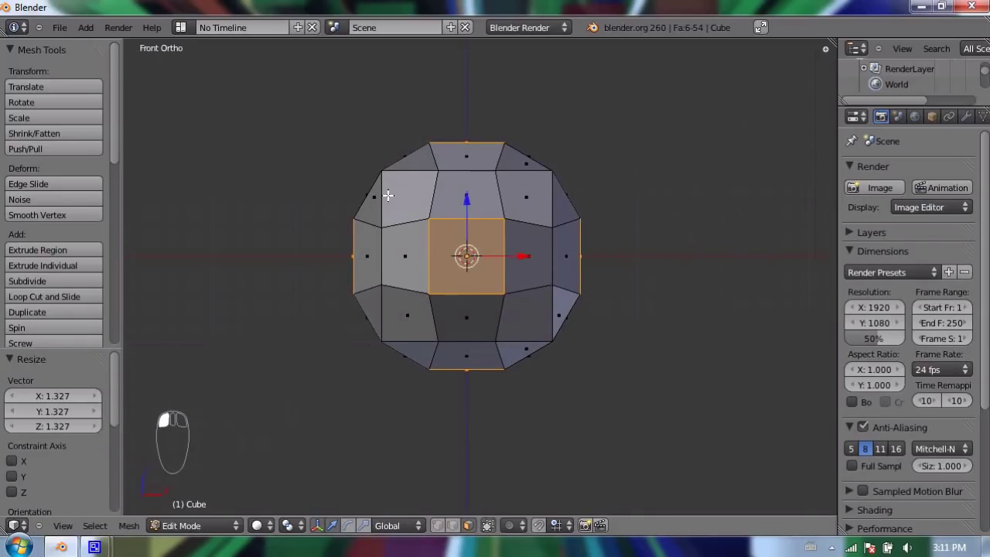
pyautogui.moveTo(388, 196); pyautogui.dragTo(673, 252, button='middle')
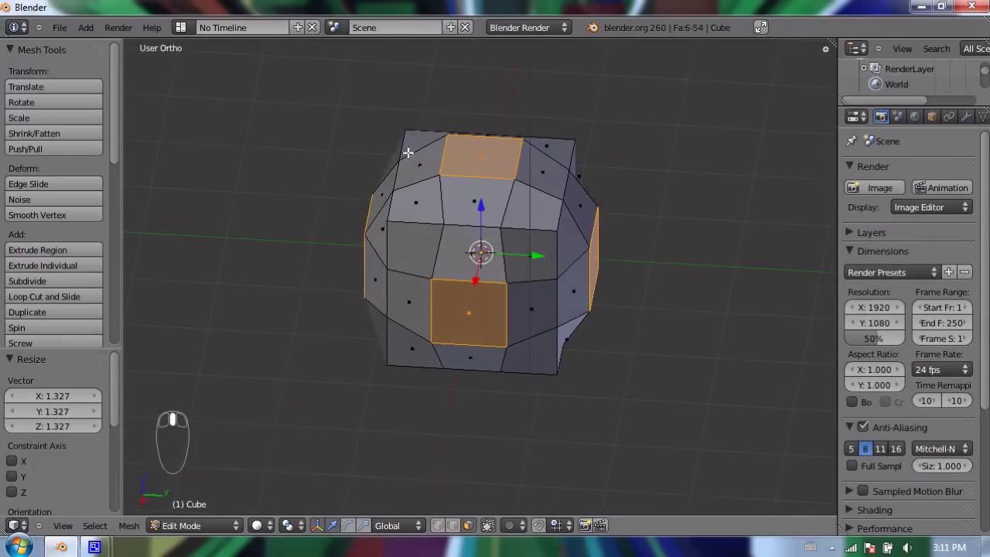
# In vertex mode, select the top corner vertices of the rounded cube
pyautogui.click(438, 525)
pyautogui.rightClick(402, 127)
pyautogui.rightClick(574, 140)
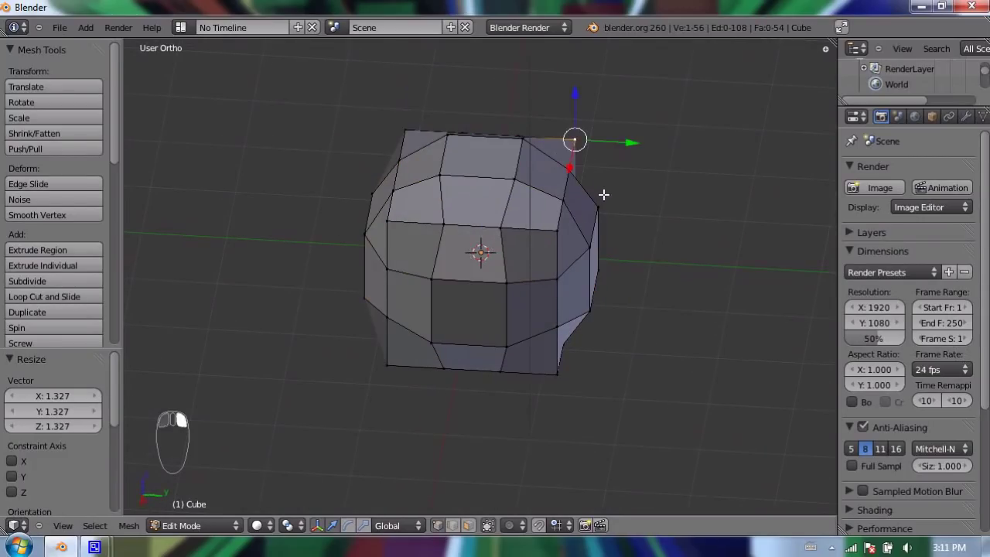
pyautogui.moveTo(603, 195); pyautogui.dragTo(571, 247, button='middle')
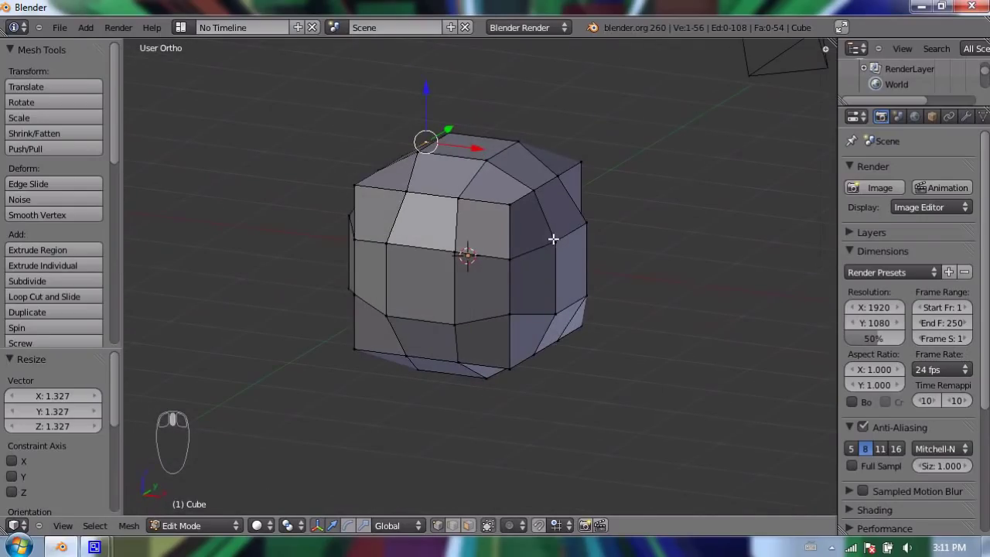
pyautogui.moveTo(356, 192); pyautogui.dragTo(514, 199, button='middle')
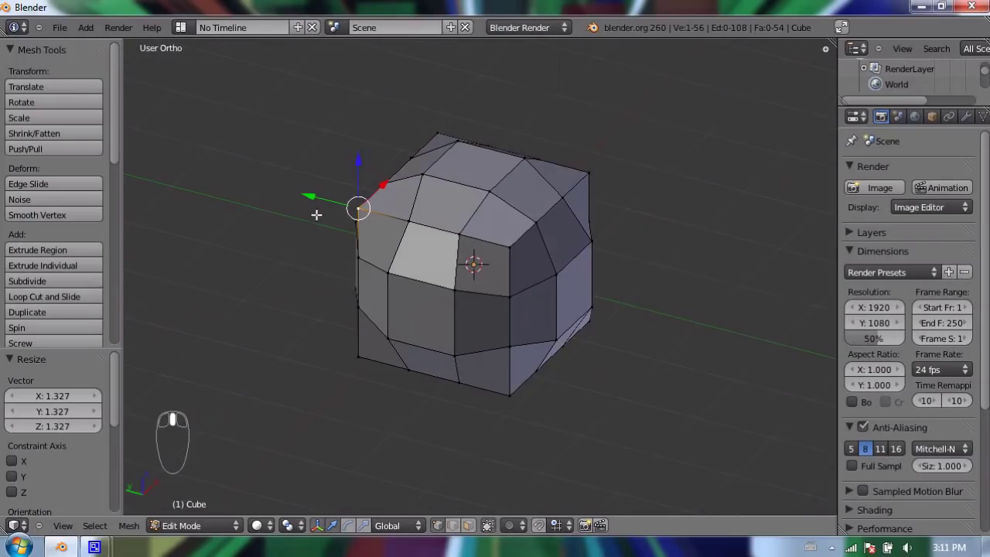
pyautogui.keyDown('shift'); pyautogui.rightClick(433, 133); pyautogui.keyUp('shift')
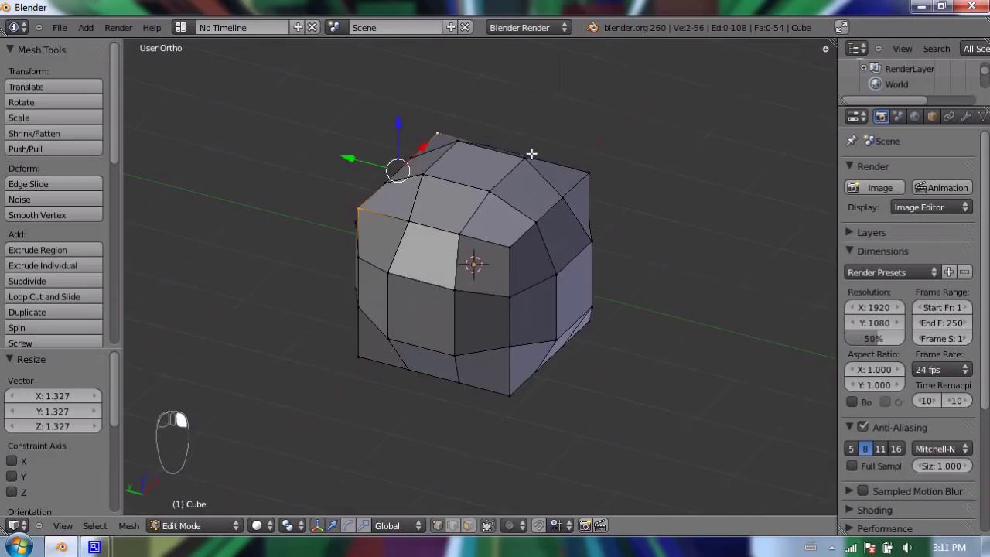
pyautogui.keyDown('shift'); pyautogui.rightClick(590, 171); pyautogui.keyUp('shift')
pyautogui.keyDown('shift'); pyautogui.rightClick(510, 246); pyautogui.keyUp('shift')
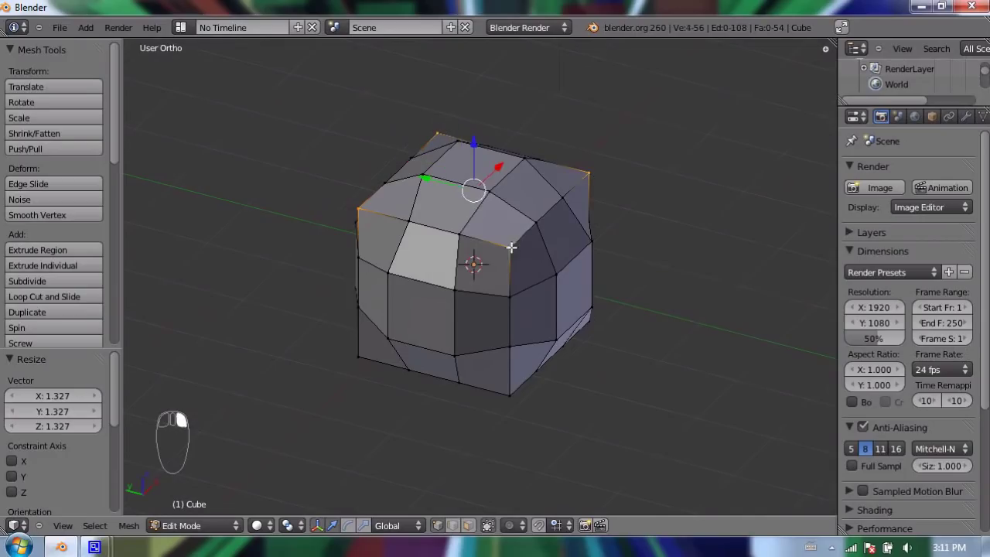
# Add the bottom corner vertices and begin scaling all corners inward
pyautogui.keyDown('shift'); pyautogui.rightClick(511, 395); pyautogui.keyUp('shift')
pyautogui.moveTo(457, 361); pyautogui.dragTo(396, 374, button='middle')
pyautogui.keyDown('shift'); pyautogui.rightClick(405, 372); pyautogui.keyUp('shift')
pyautogui.keyDown('shift'); pyautogui.rightClick(579, 362); pyautogui.keyUp('shift')
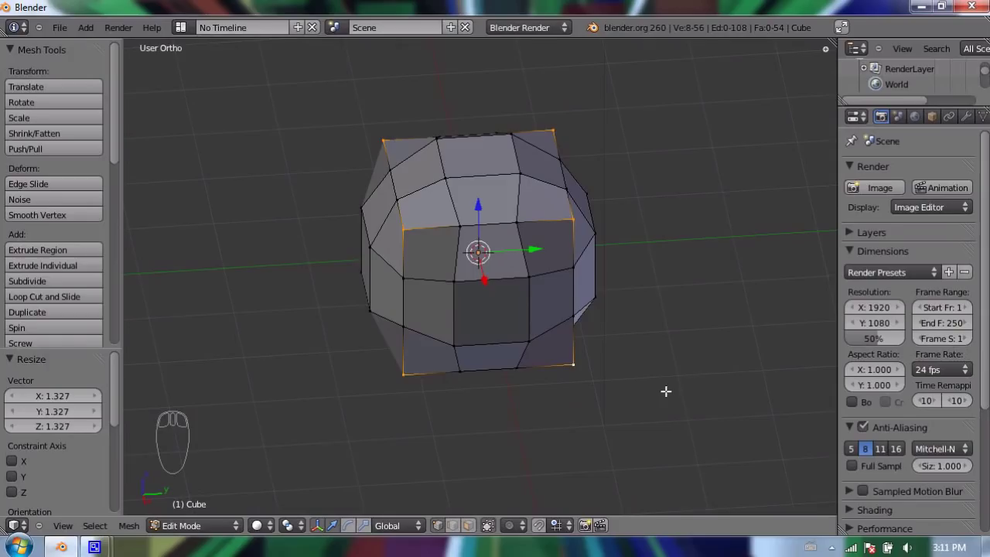
pyautogui.moveTo(494, 266); pyautogui.dragTo(486, 286, button='middle')
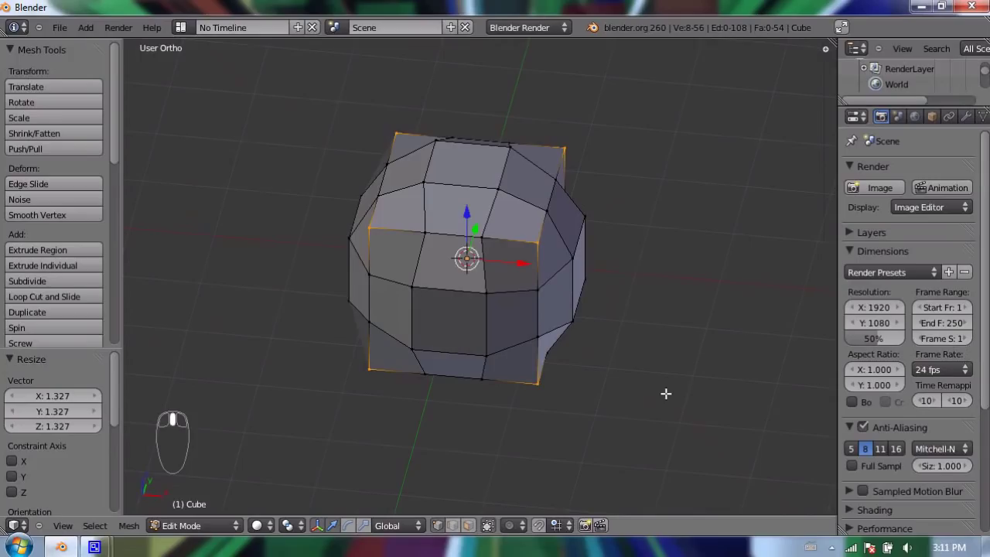
pyautogui.moveTo(536, 14); pyautogui.dragTo(541, 15, button='middle')
pyautogui.press('s')
pyautogui.press('s')
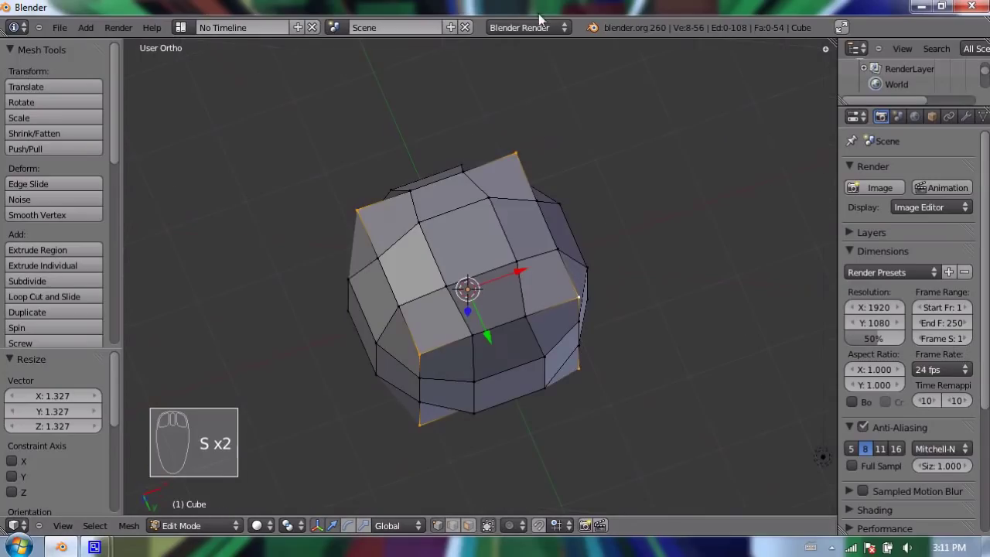
pyautogui.press('s')
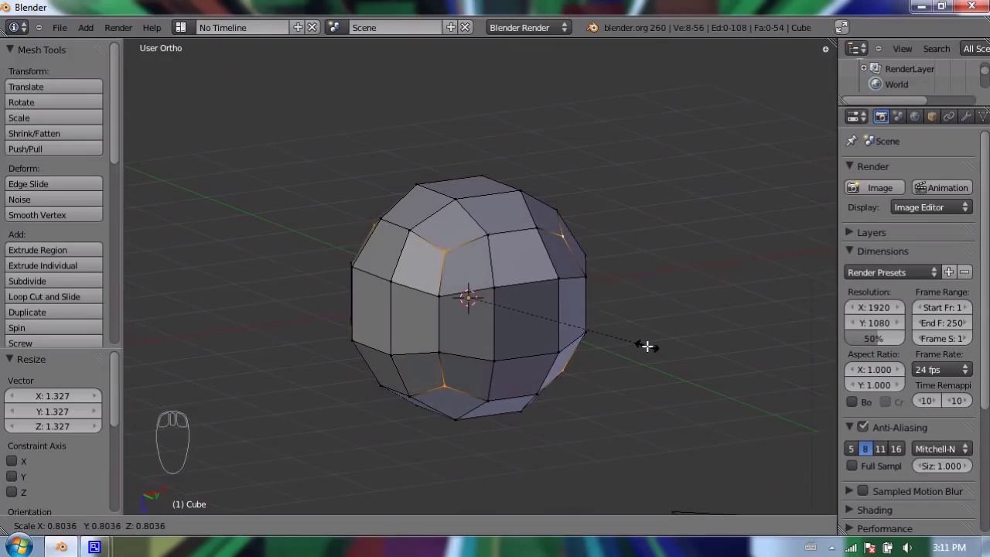
# Confirm the corner scale at 0.776 and orbit around the ball
pyautogui.click(640, 341)
pyautogui.moveTo(499, 339); pyautogui.dragTo(685, 345, button='middle')
pyautogui.moveTo(457, 337); pyautogui.dragTo(486, 240, button='middle')
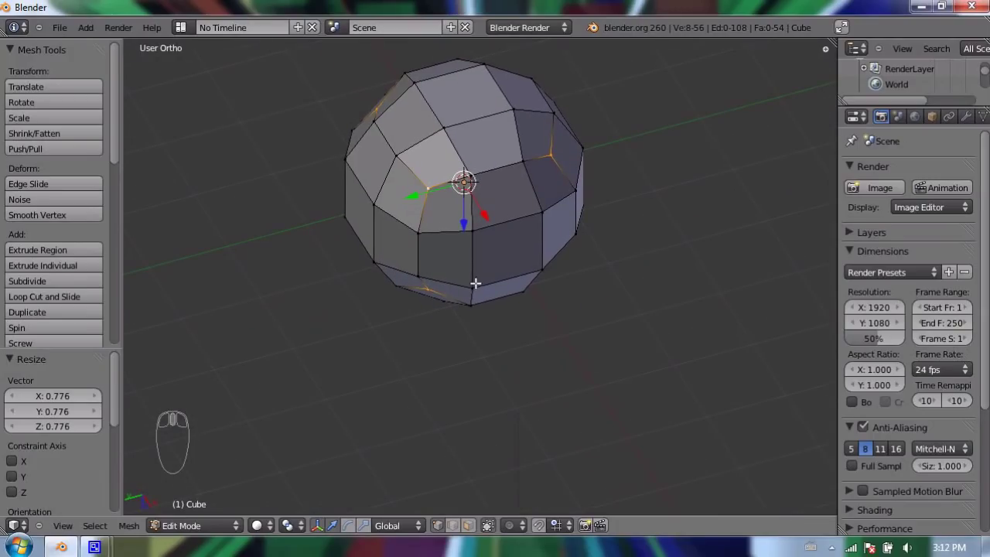
pyautogui.moveTo(488, 281); pyautogui.dragTo(462, 258, button='middle')
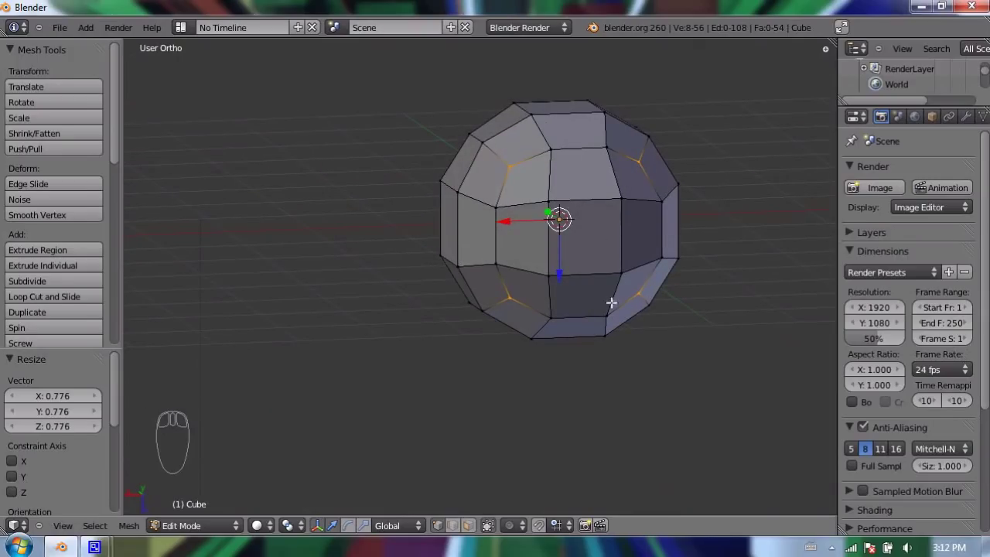
pyautogui.moveTo(567, 247); pyautogui.dragTo(436, 275, button='middle')
# Select the ball's centre front face in face mode from the front view
pyautogui.press('KP_1')
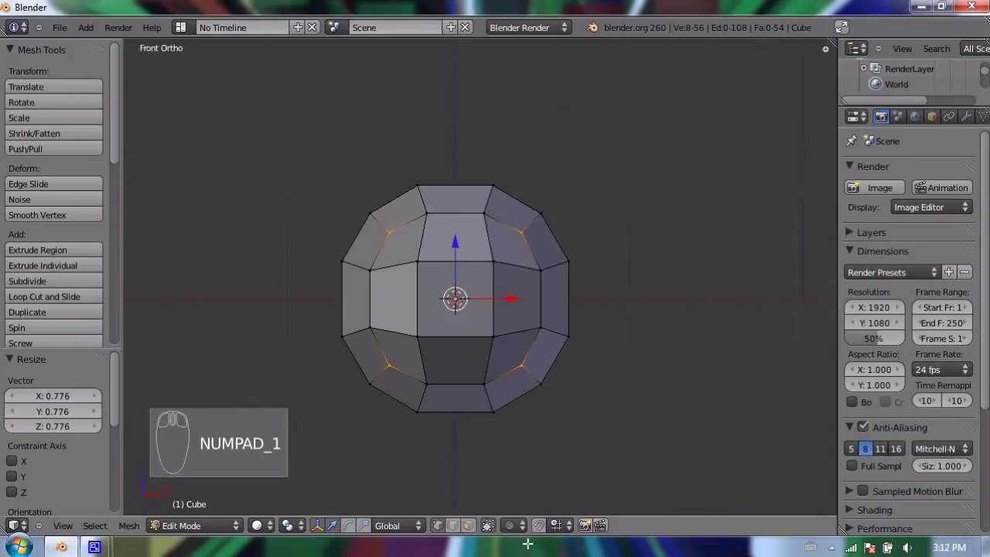
pyautogui.click(468, 525)
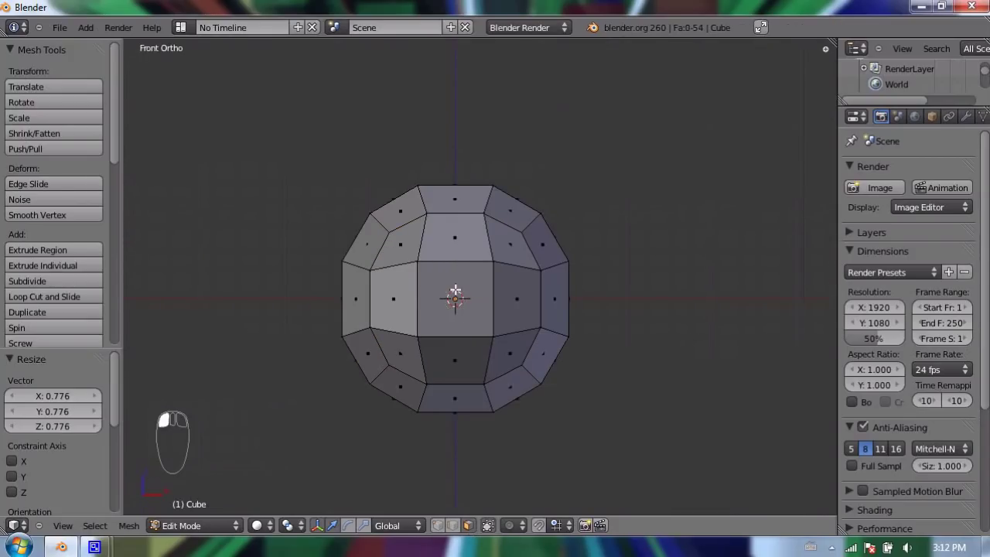
pyautogui.rightClick(455, 292)
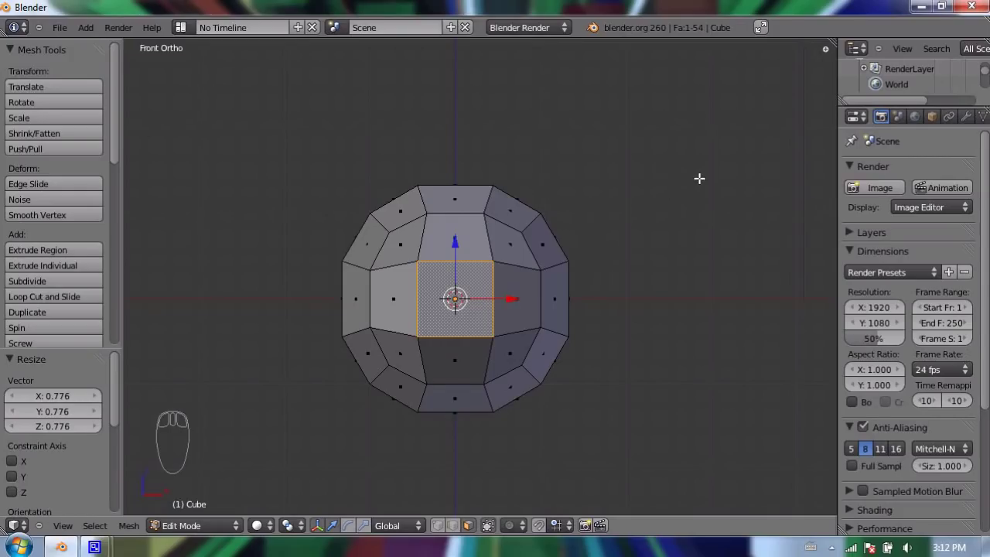
# Shrink the centre face to 0.335, extrude it and enlarge it to 1.211
pyautogui.press('s')
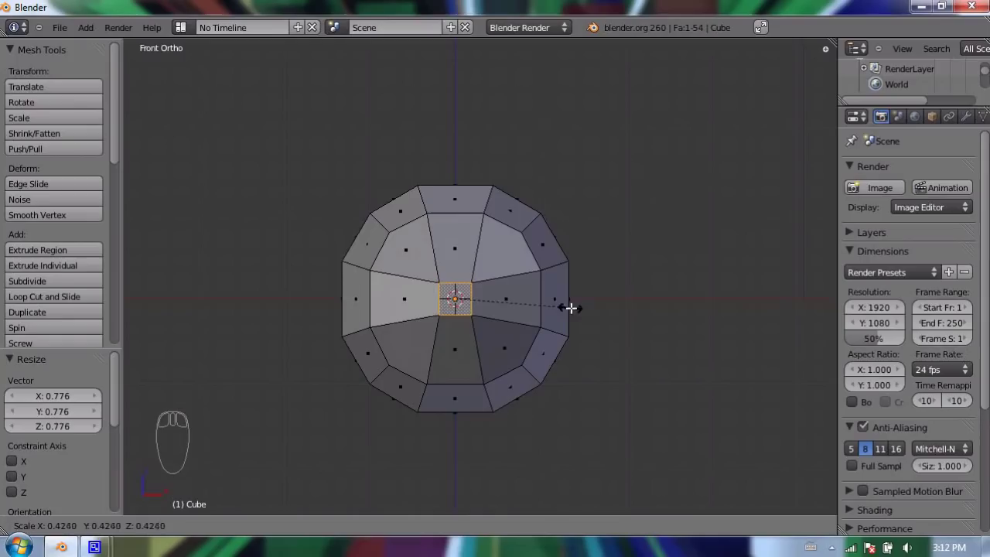
pyautogui.click(544, 322)
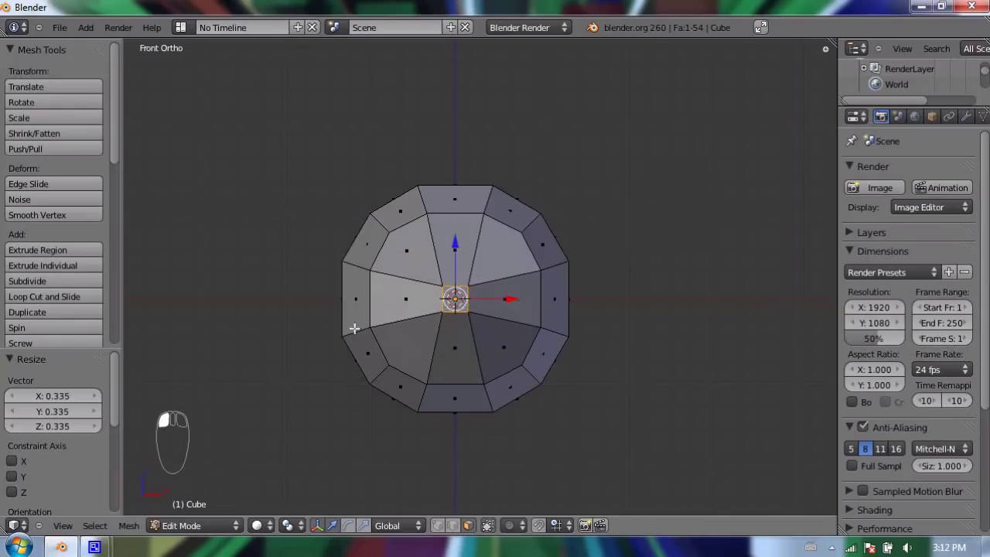
pyautogui.moveTo(355, 328); pyautogui.dragTo(440, 268, button='middle')
pyautogui.press('e')
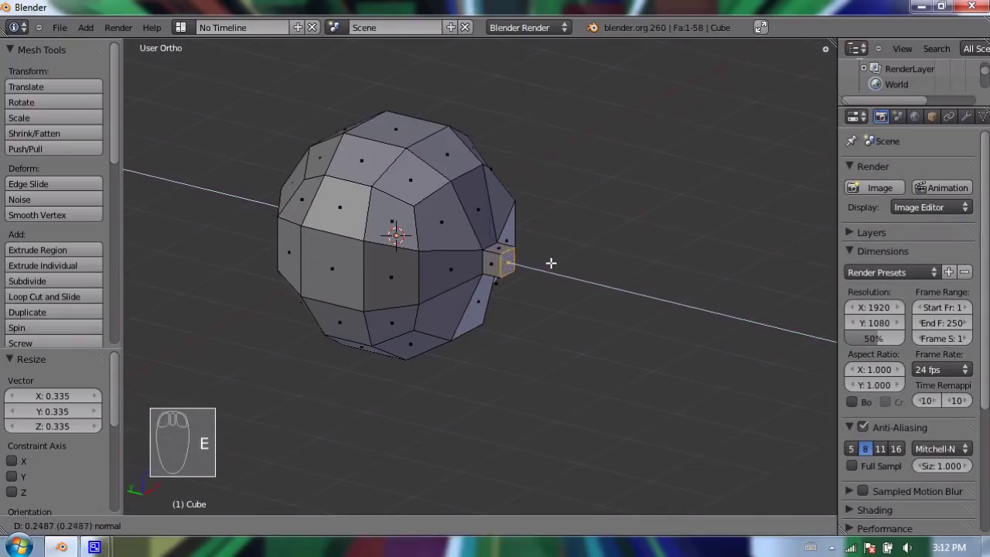
pyautogui.click(550, 260)
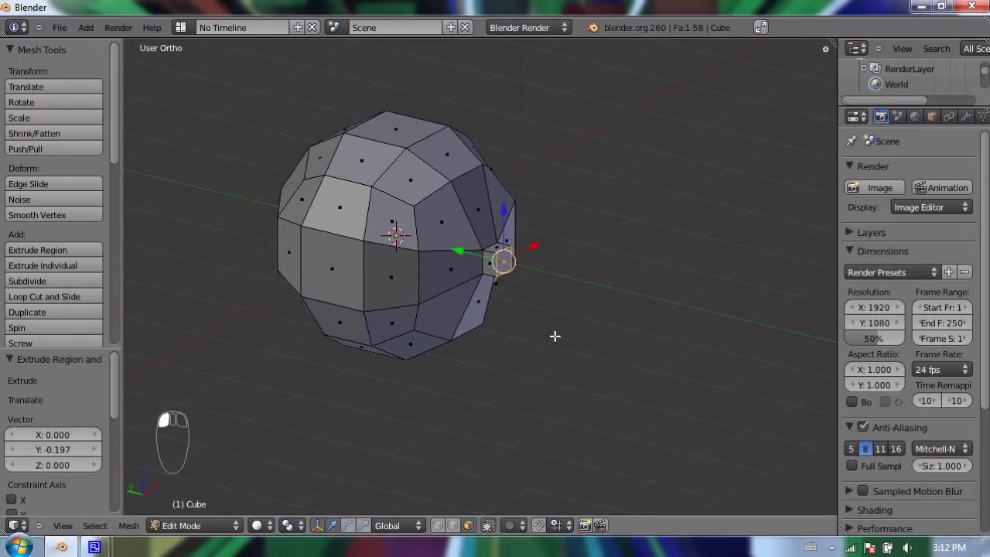
pyautogui.press('s')
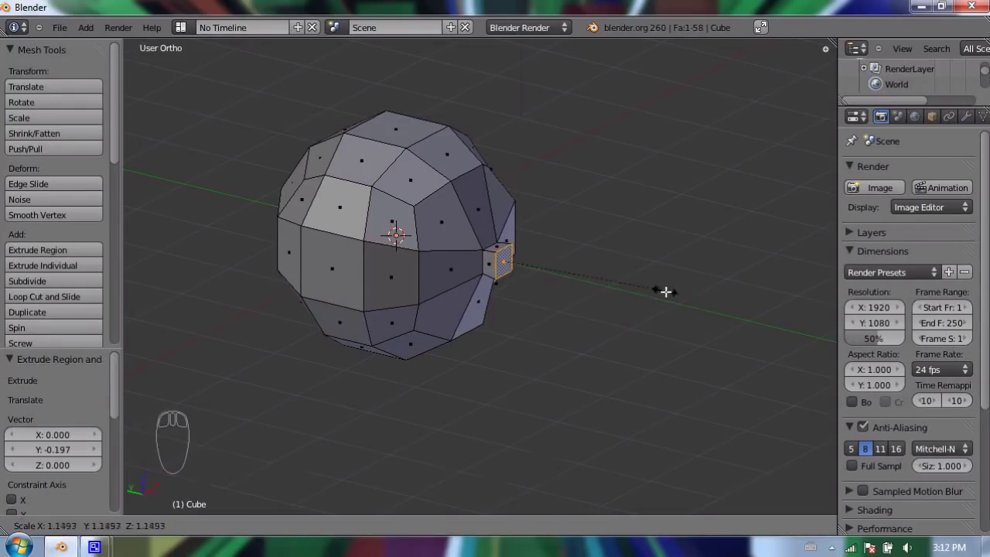
pyautogui.click(673, 296)
# Extrude the nose twice more, scaling to 1.258 and 0.722, then return to Object Mode
pyautogui.press('e')
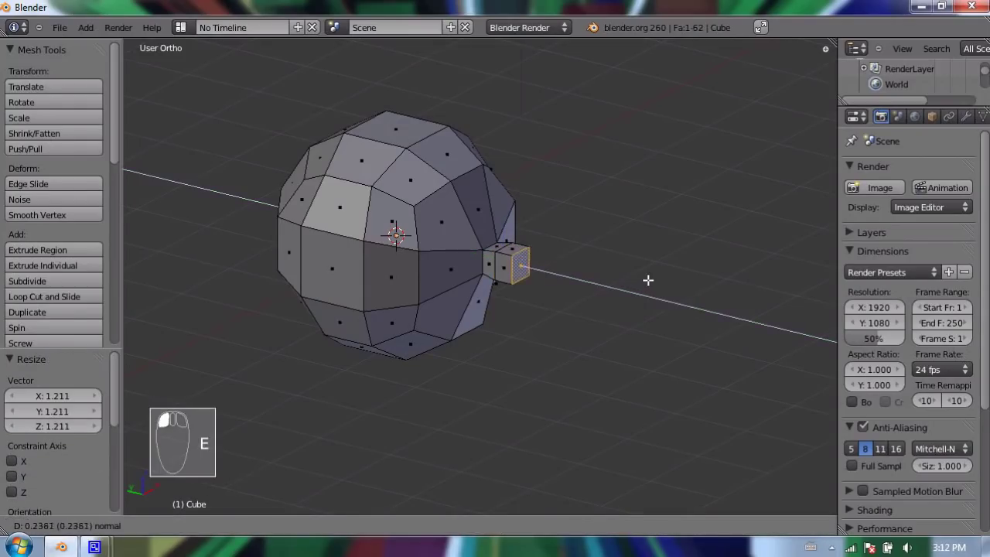
pyautogui.click(647, 280)
pyautogui.press('s')
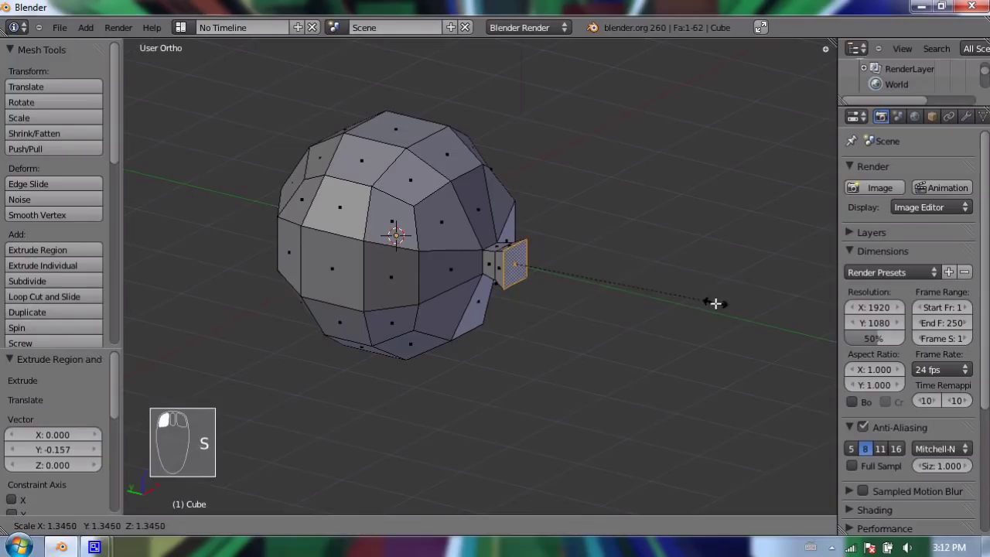
pyautogui.click(702, 297)
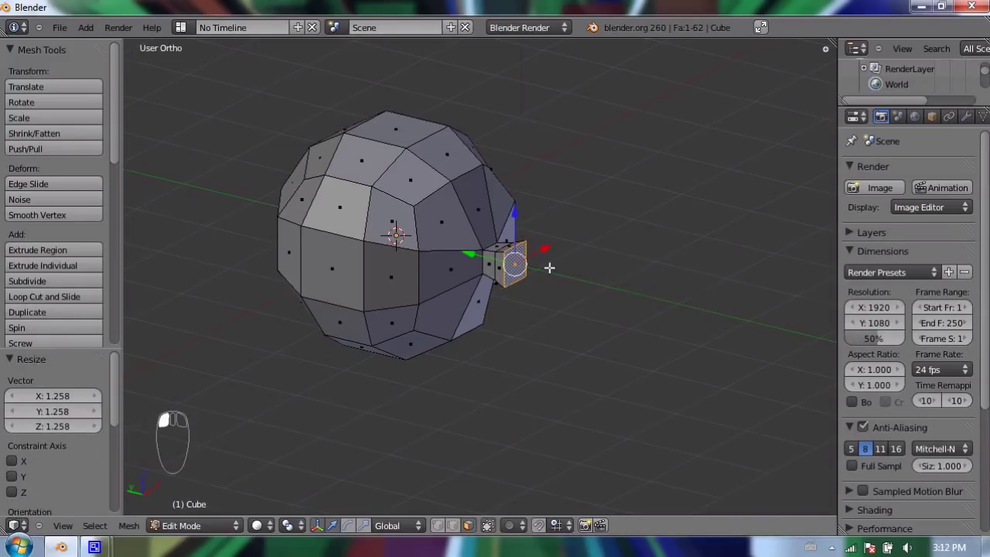
pyautogui.press('e')
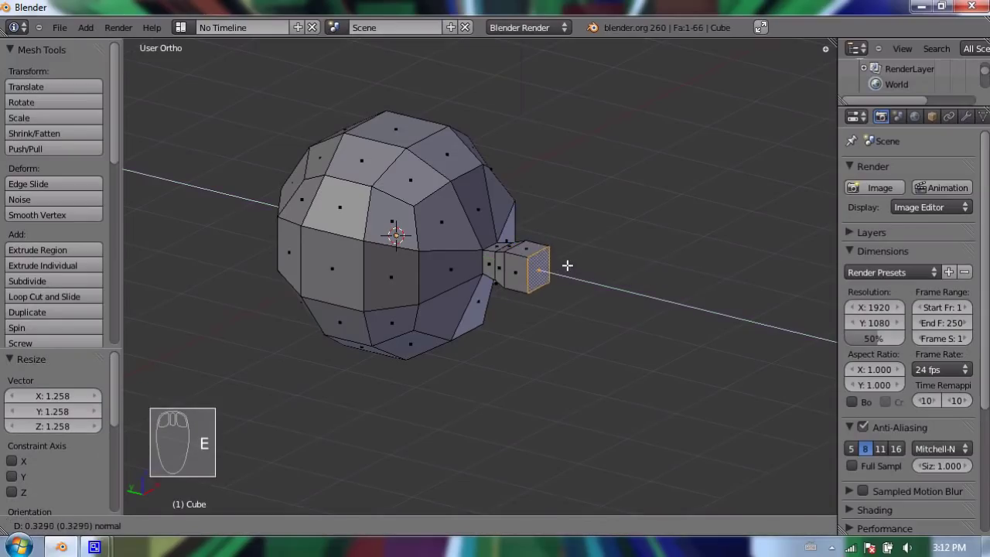
pyautogui.click(570, 266)
pyautogui.press('s')
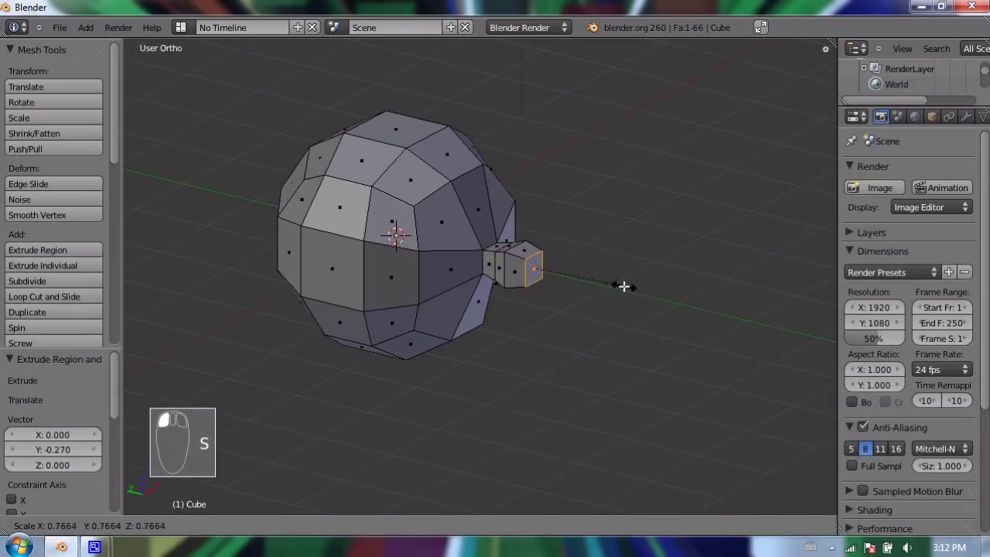
pyautogui.click(621, 286)
pyautogui.moveTo(353, 317); pyautogui.dragTo(302, 355, button='middle')
pyautogui.press('Tab')
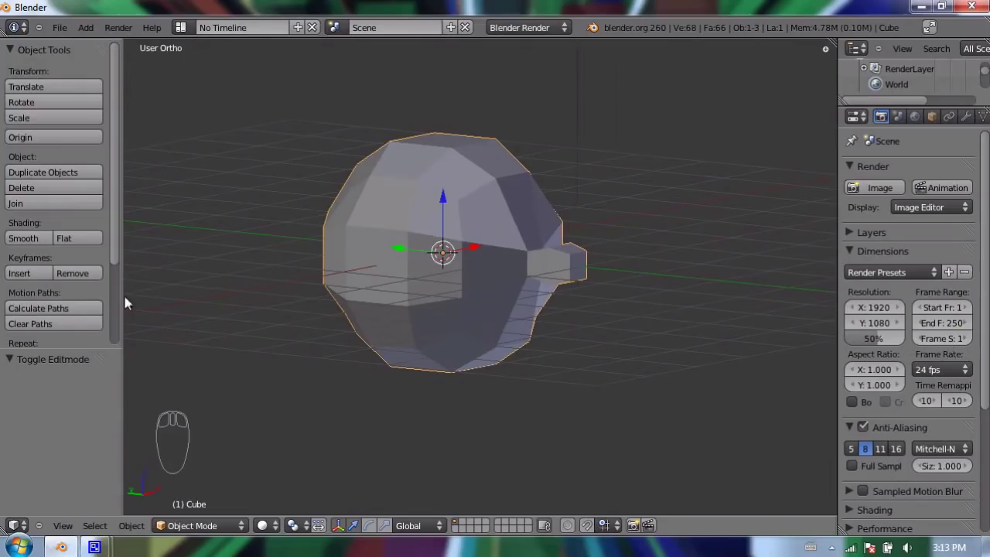
# Apply Shading: Smooth to the head mesh and orbit to inspect the softened nub
pyautogui.click(33, 238)
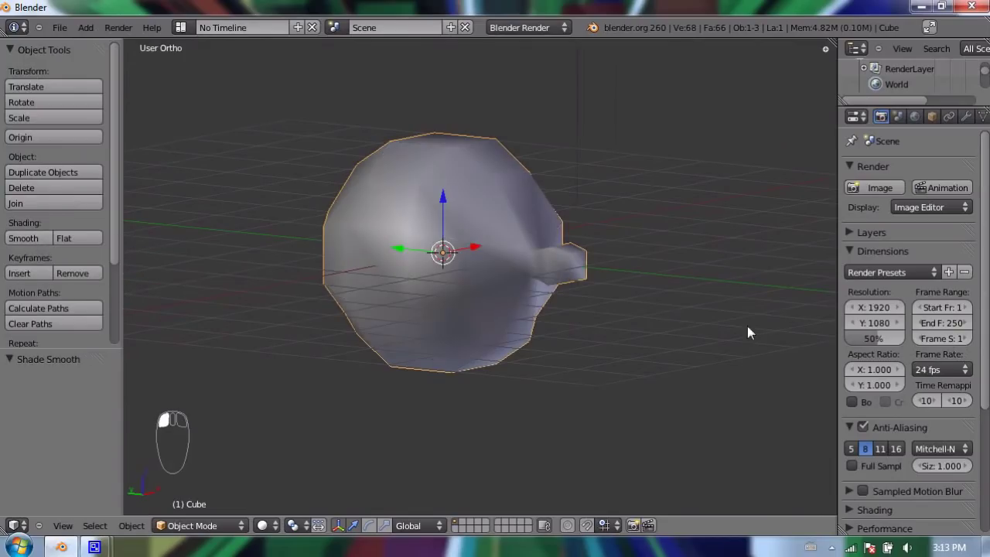
pyautogui.moveTo(648, 329)
pyautogui.mouseDown(button='middle')
pyautogui.moveTo(441, 328)
pyautogui.moveTo(681, 345)
pyautogui.moveTo(554, 347)
pyautogui.moveTo(592, 332)
pyautogui.mouseUp(button='middle')
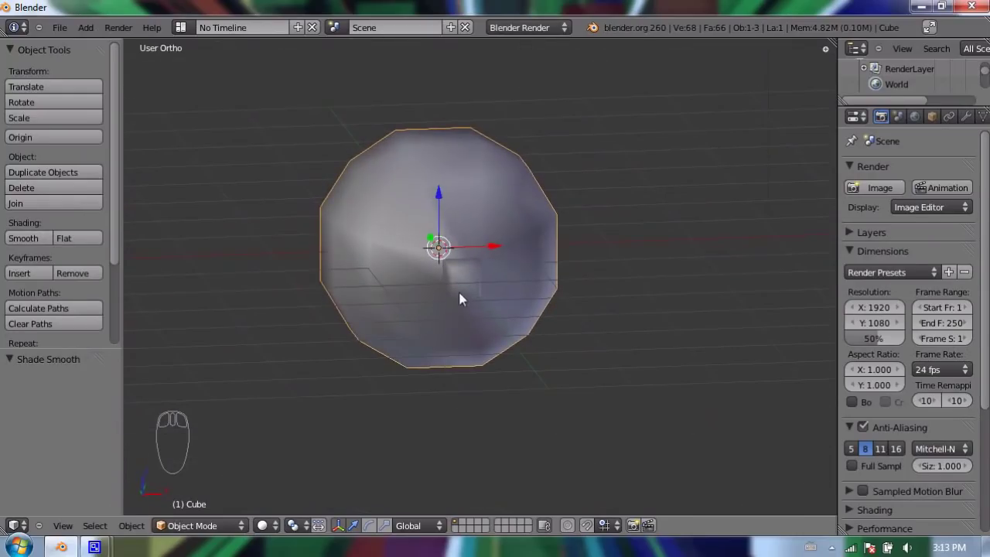
# Back in Edit Mode, add a loop cut across the upper head beside the nose
pyautogui.press('Tab')
pyautogui.moveTo(482, 347); pyautogui.dragTo(486, 313, button='middle')
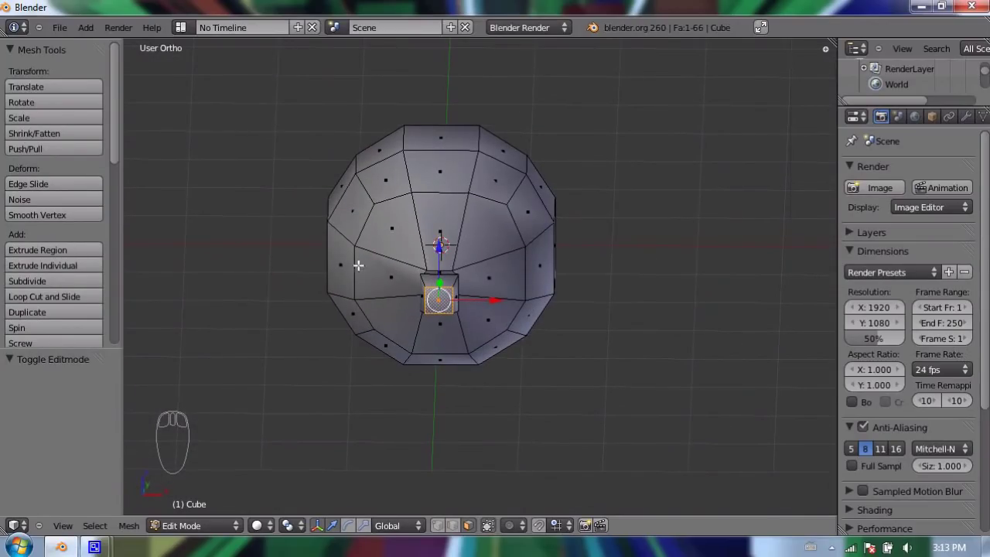
pyautogui.moveTo(358, 265); pyautogui.dragTo(546, 235, button='middle')
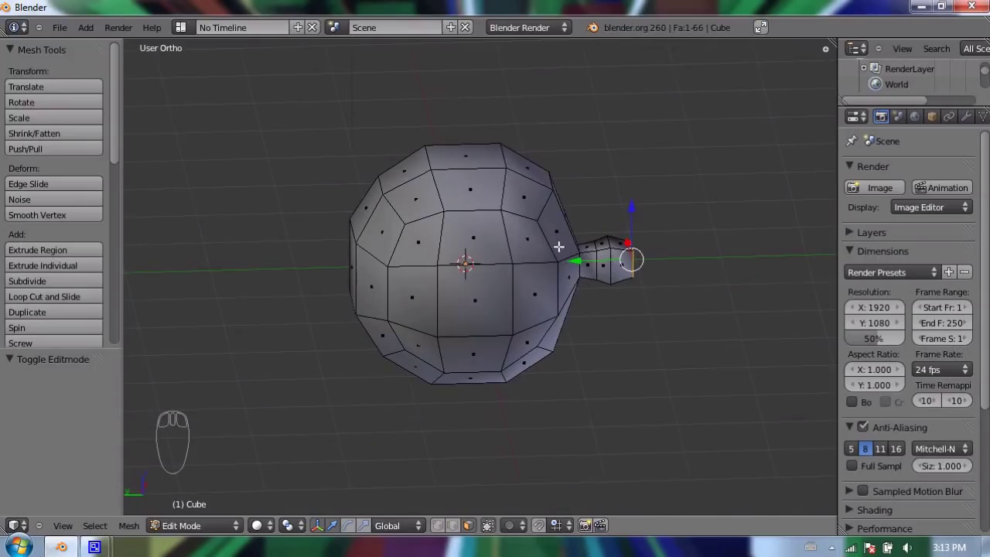
pyautogui.moveTo(558, 246); pyautogui.dragTo(485, 254, button='middle')
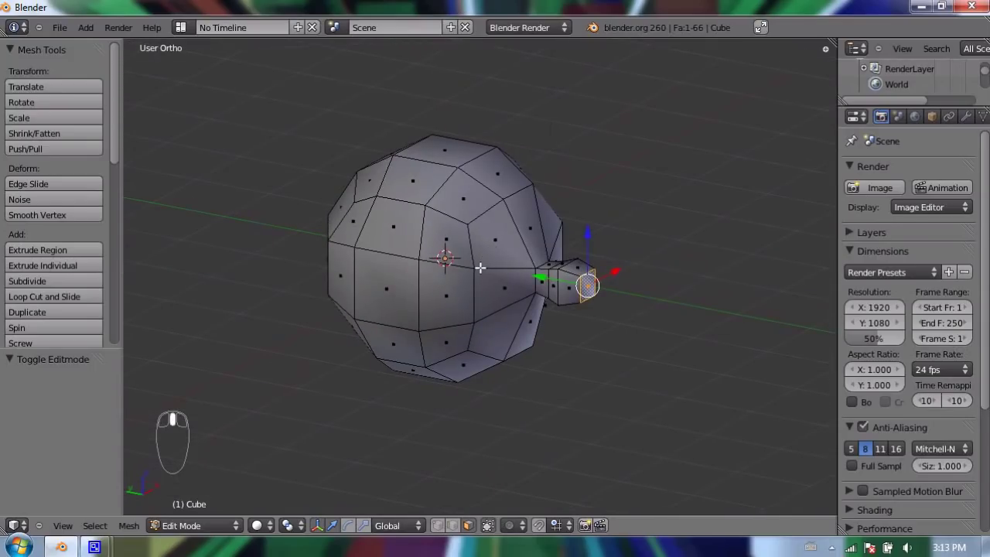
pyautogui.hotkey('ctrl', 'r')
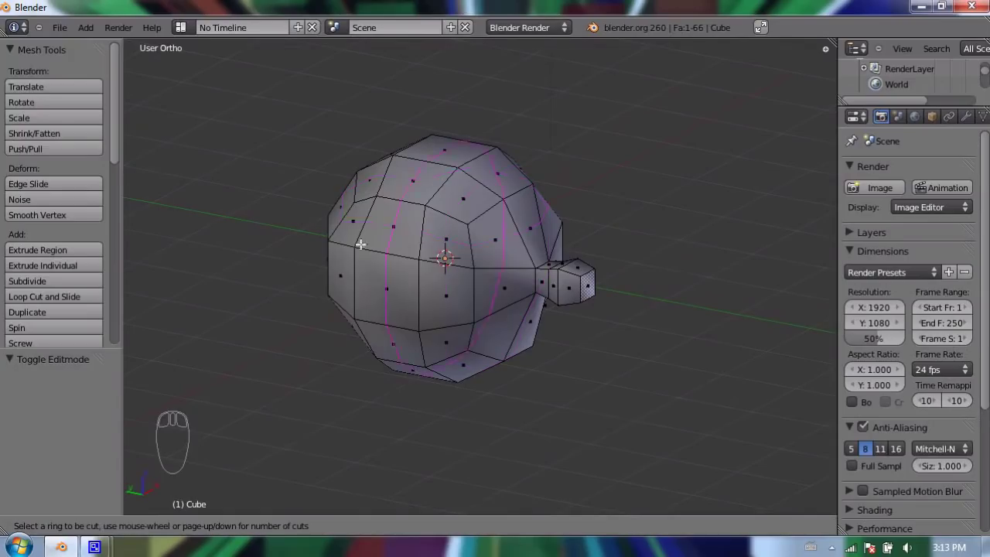
pyautogui.click(423, 228)
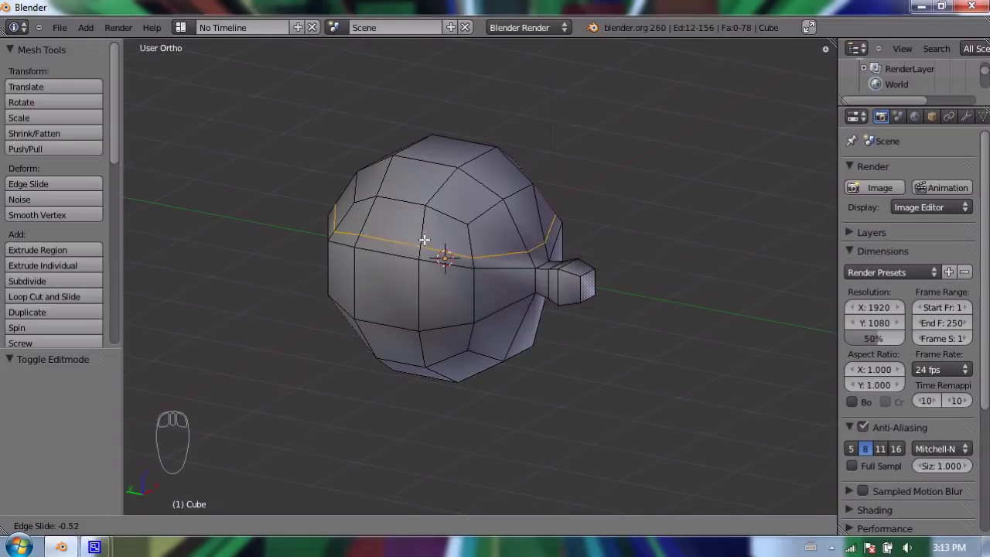
pyautogui.click(427, 227)
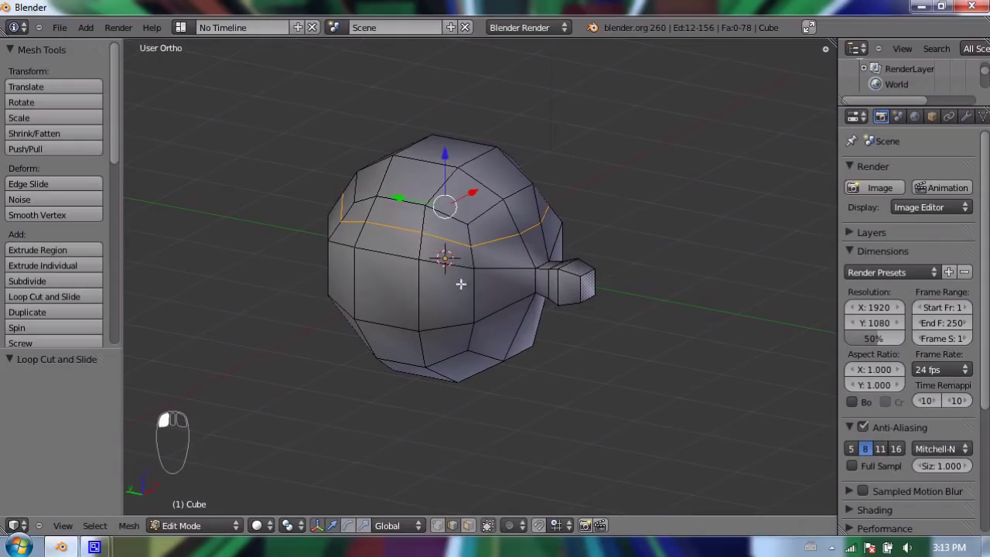
pyautogui.moveTo(553, 370); pyautogui.dragTo(469, 274, button='middle')
# Move two edges of the new loop 0.110 along Y
pyautogui.rightClick(447, 246)
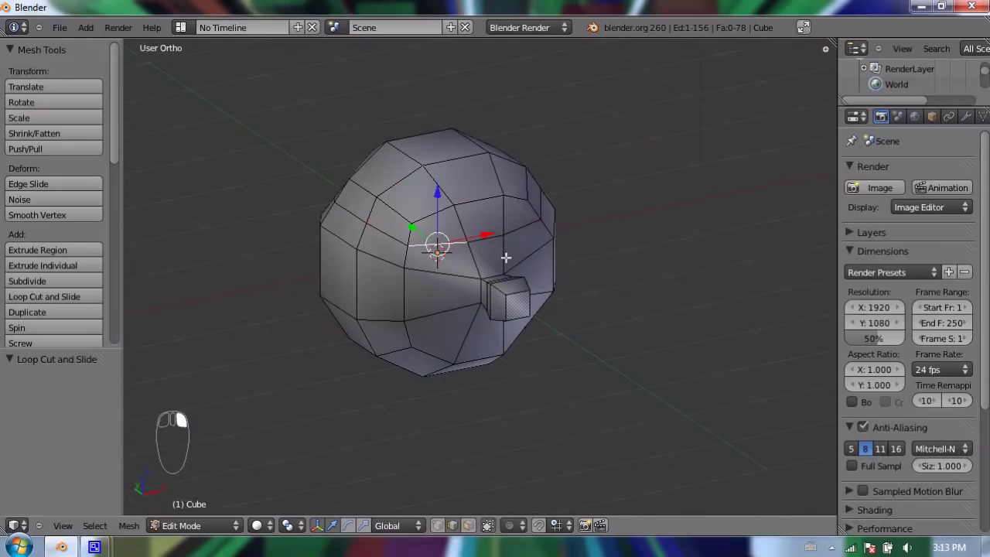
pyautogui.keyDown('shift'); pyautogui.rightClick(520, 228); pyautogui.keyUp('shift')
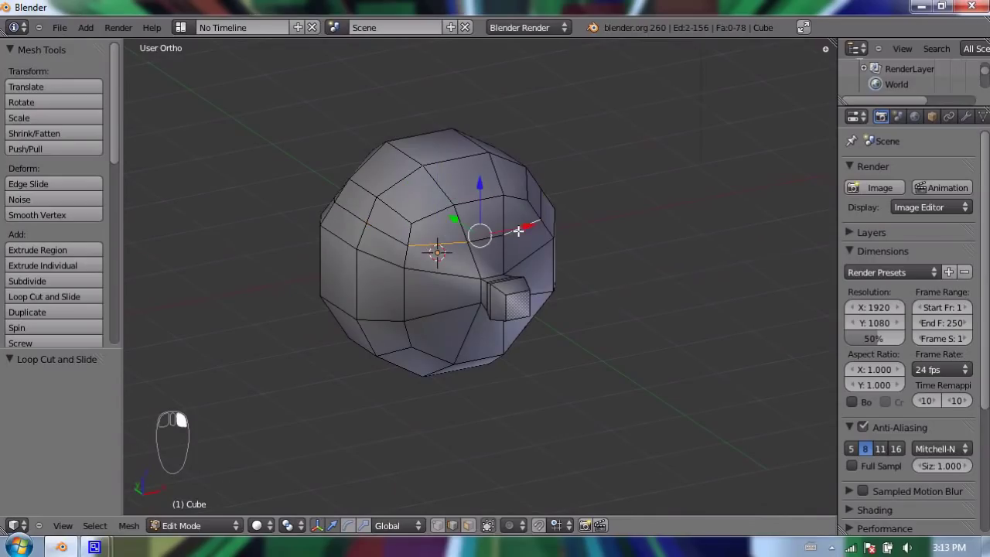
pyautogui.moveTo(465, 247); pyautogui.dragTo(527, 237, button='middle')
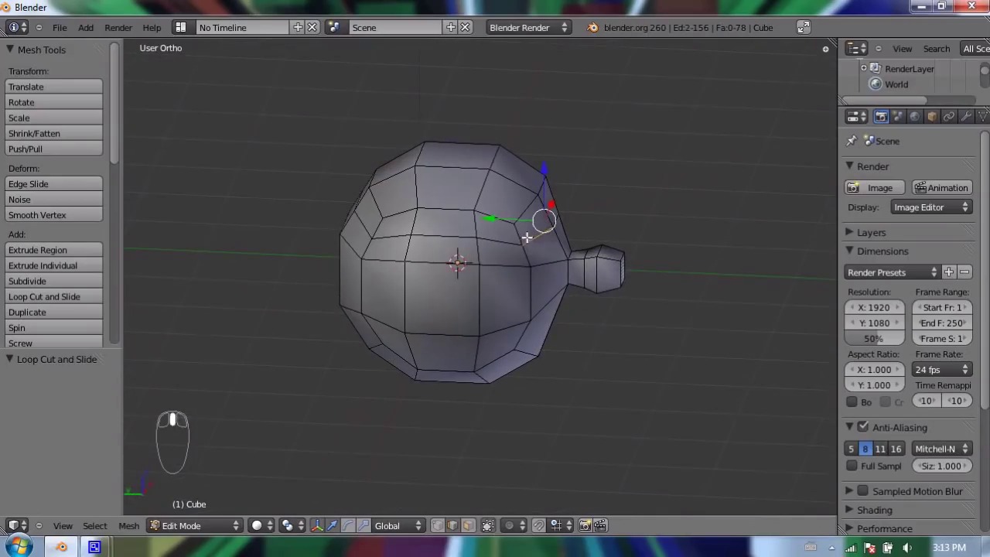
pyautogui.press('g')
pyautogui.press('y')
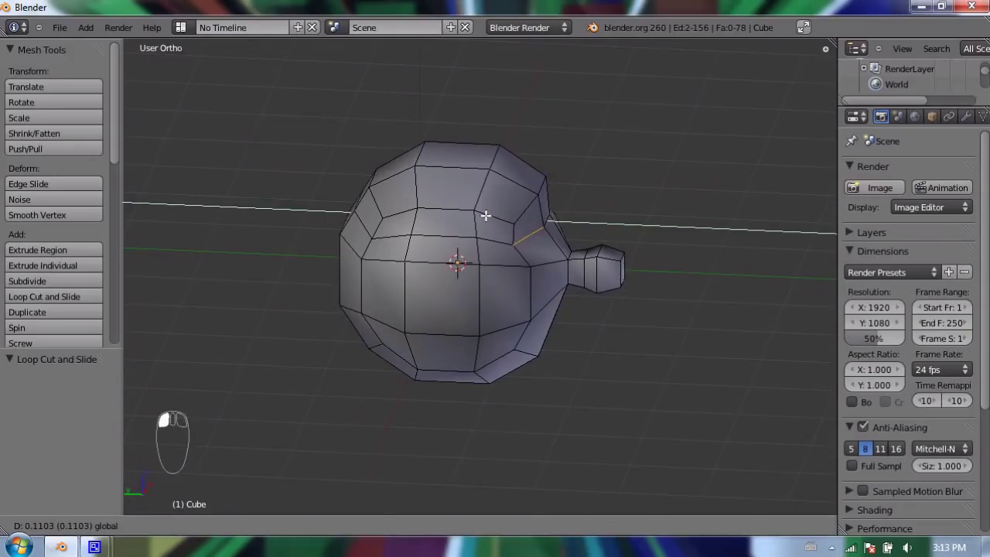
pyautogui.click(485, 216)
pyautogui.moveTo(485, 216); pyautogui.dragTo(561, 247, button='middle')
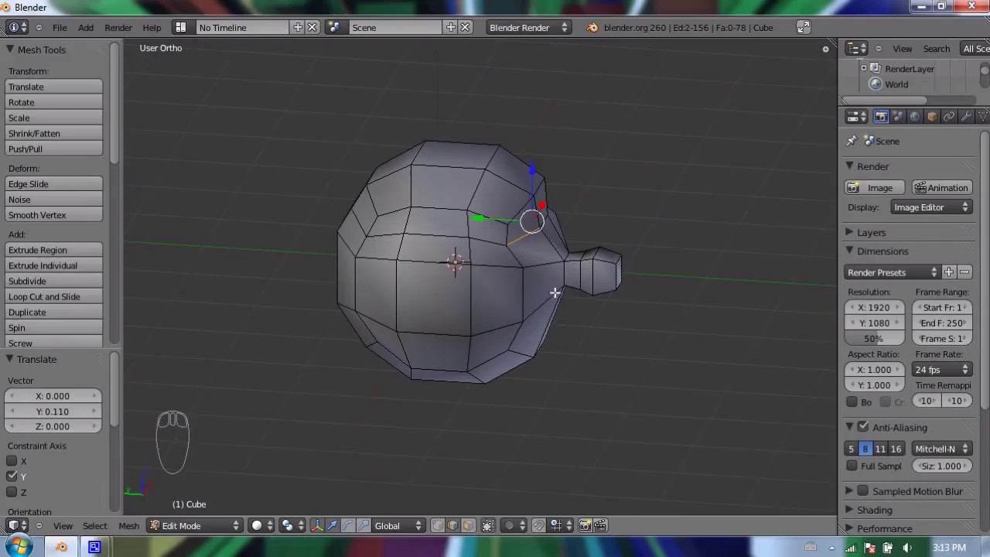
pyautogui.moveTo(582, 274); pyautogui.dragTo(486, 267, button='middle')
pyautogui.moveTo(512, 290); pyautogui.dragTo(417, 145)
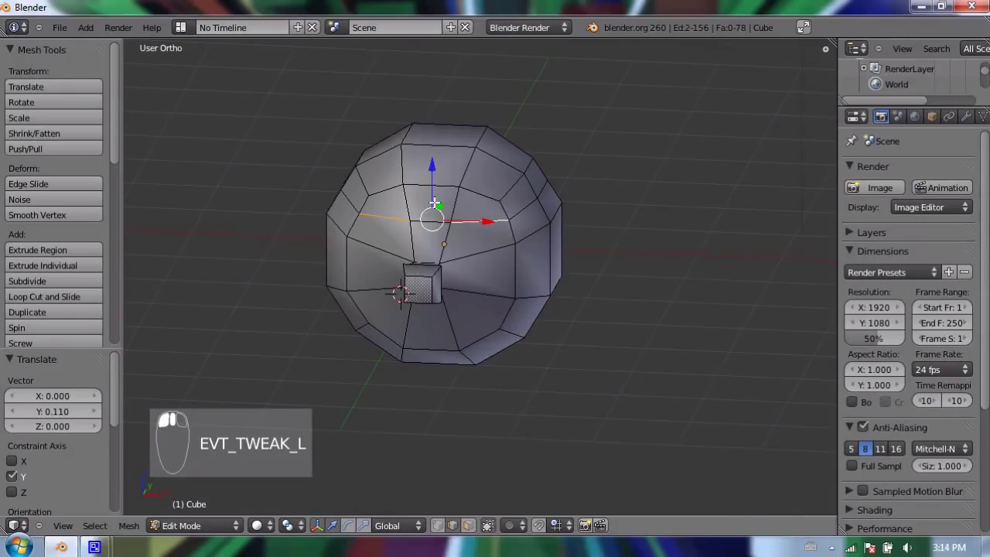
# Add a vertical edge loop through the head and nose, bringing the mesh to 98 faces
pyautogui.hotkey('ctrl', 'r')
pyautogui.press('Escape')
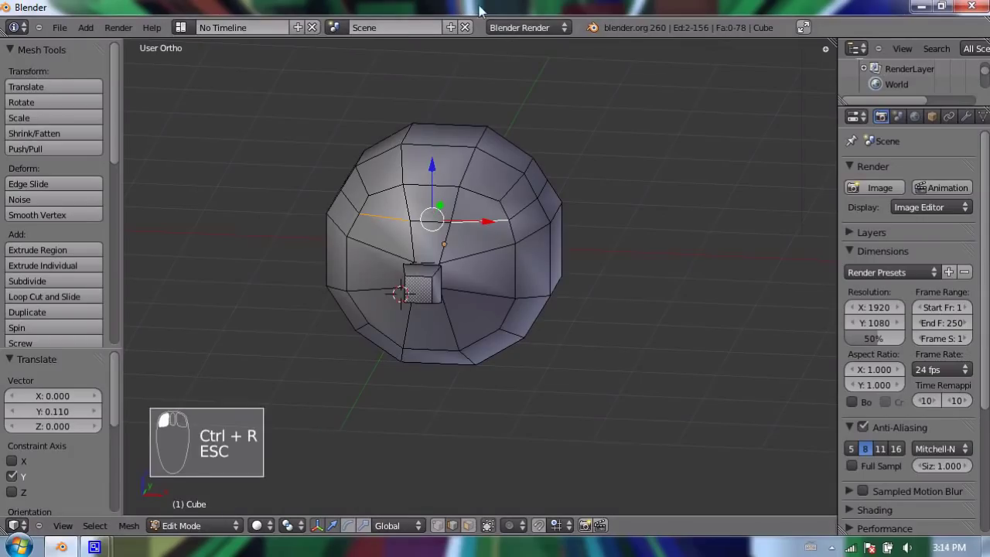
pyautogui.hotkey('ctrl', 'r')
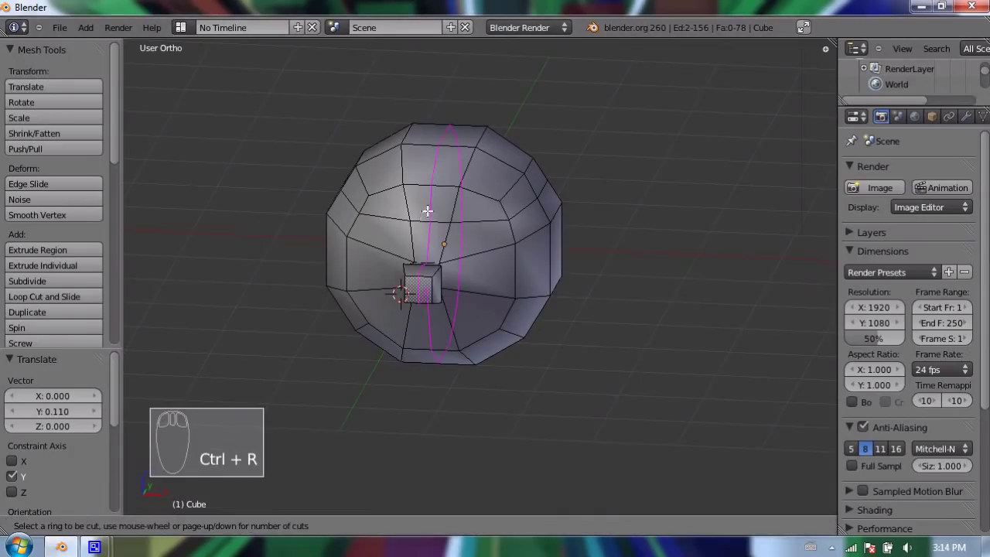
pyautogui.click(431, 184)
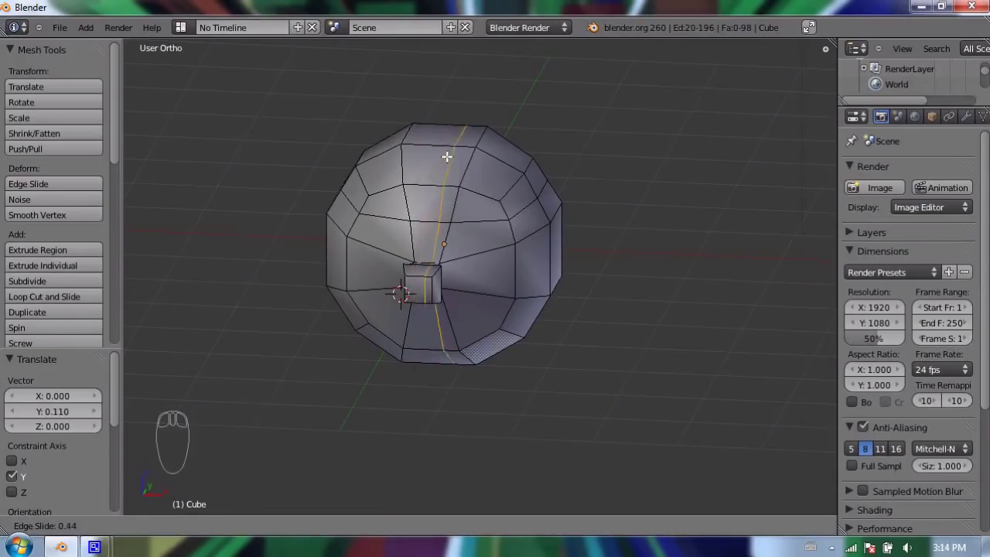
pyautogui.rightClick(437, 158)
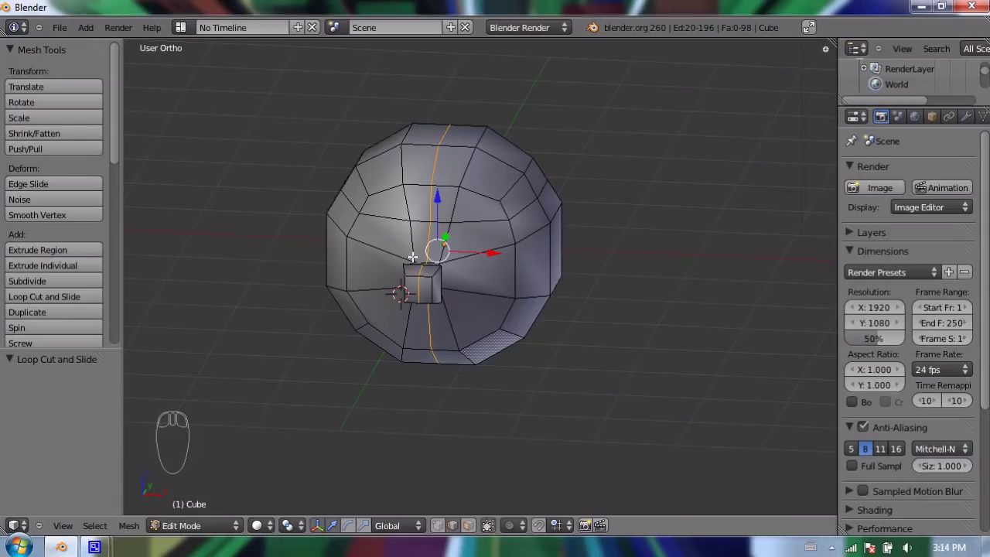
pyautogui.moveTo(418, 271); pyautogui.dragTo(384, 262, button='middle')
# Raise the two edges on top of the nose
pyautogui.scroll(4, 310, 335)
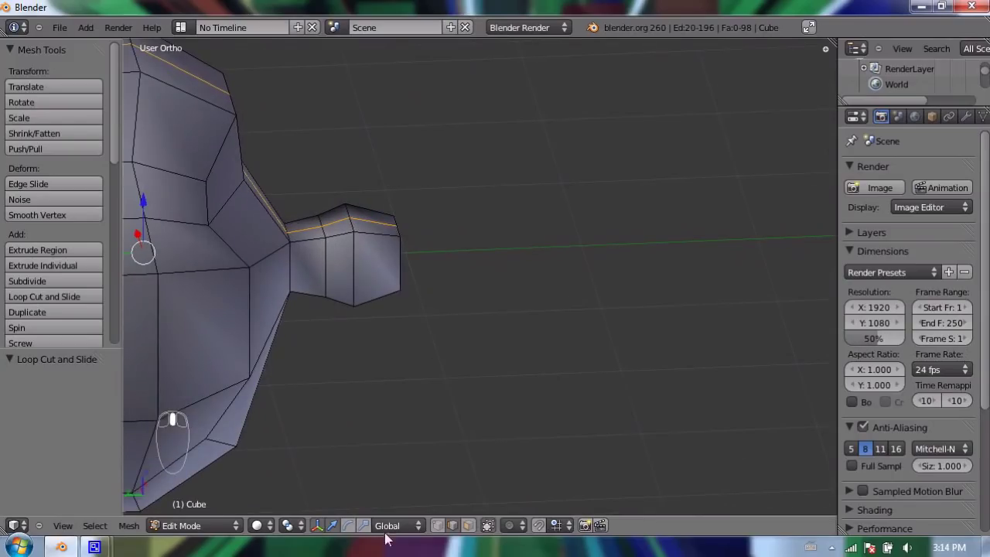
pyautogui.rightClick(301, 226)
pyautogui.keyDown('shift'); pyautogui.rightClick(375, 224); pyautogui.keyUp('shift')
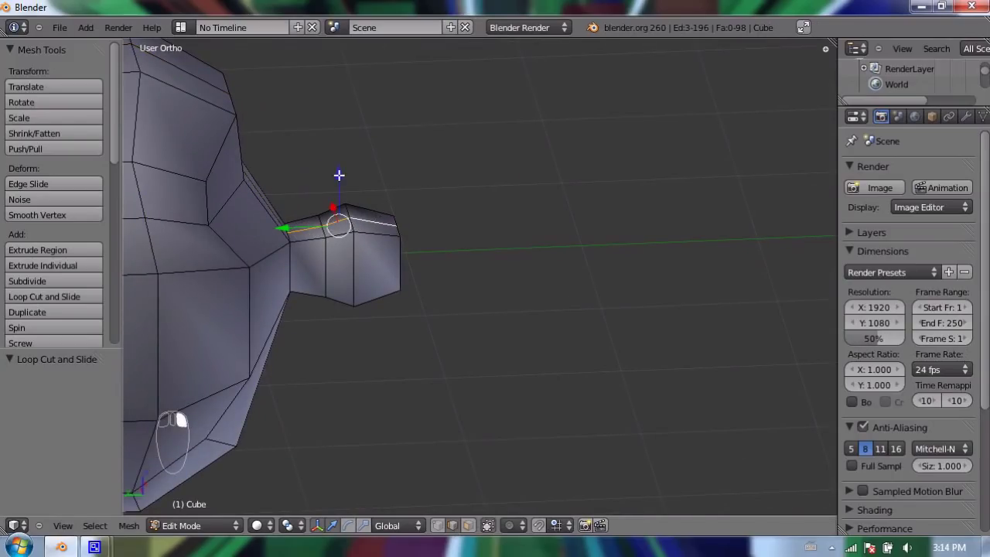
pyautogui.moveTo(339, 176); pyautogui.dragTo(345, 167)
pyautogui.moveTo(379, 294); pyautogui.dragTo(305, 247, button='middle')
# Lower the nose's other edges, then nudge the selection 0.01756 along Z
pyautogui.keyDown('shift'); pyautogui.rightClick(328, 256); pyautogui.keyUp('shift')
pyautogui.keyDown('shift'); pyautogui.rightClick(337, 253); pyautogui.keyUp('shift')
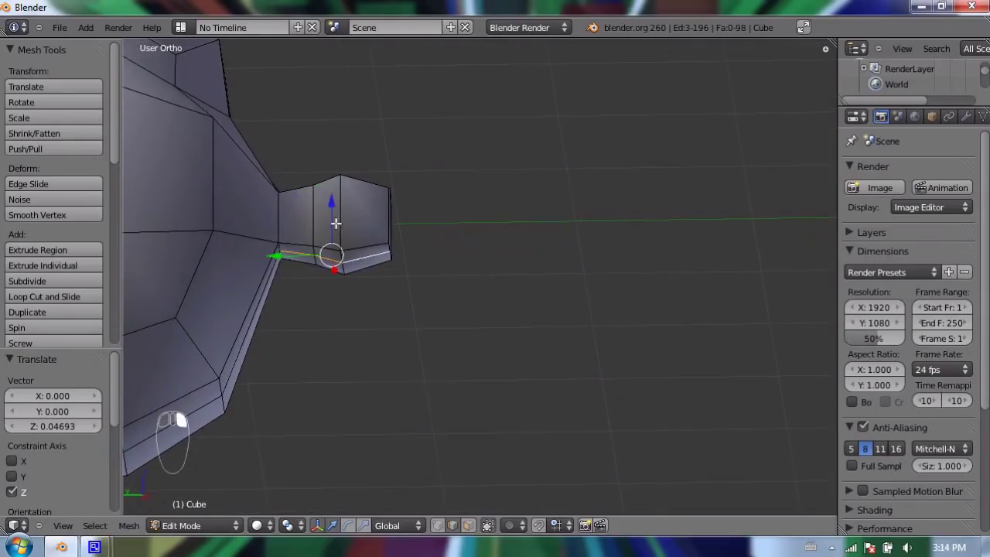
pyautogui.moveTo(340, 321); pyautogui.dragTo(341, 263, button='middle')
pyautogui.moveTo(333, 224); pyautogui.dragTo(340, 232)
pyautogui.moveTo(339, 232); pyautogui.dragTo(314, 227, button='middle')
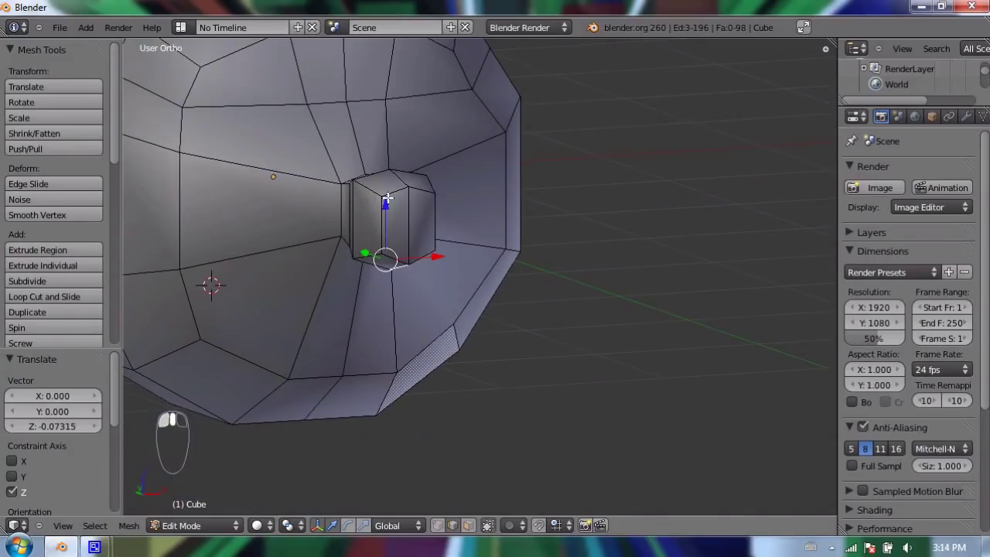
pyautogui.moveTo(387, 199); pyautogui.dragTo(389, 224, button='middle')
pyautogui.moveTo(362, 272); pyautogui.dragTo(374, 213, button='middle')
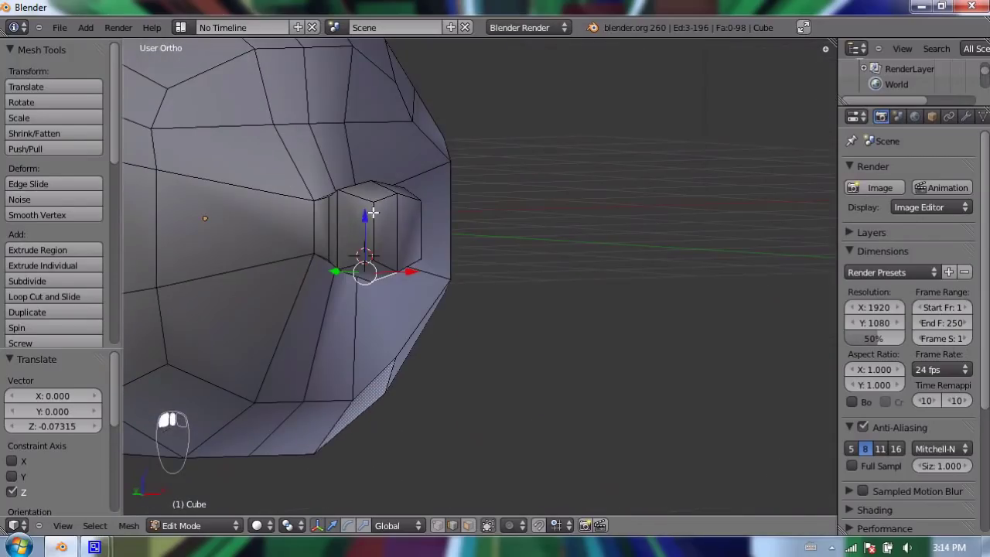
pyautogui.moveTo(372, 213); pyautogui.dragTo(371, 212)
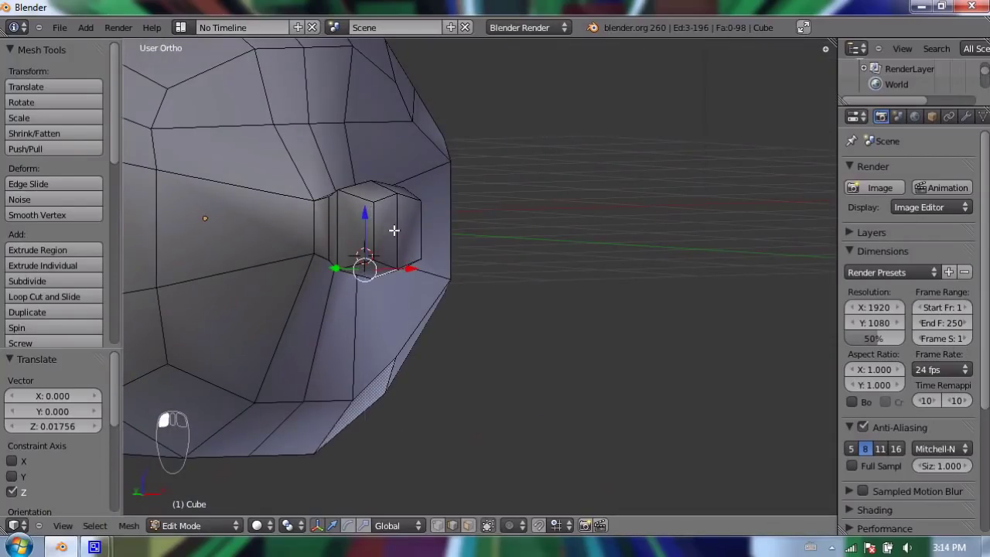
# Add an unslid horizontal edge loop through the head and nose
pyautogui.hotkey('ctrl', 'r')
pyautogui.click(319, 228)
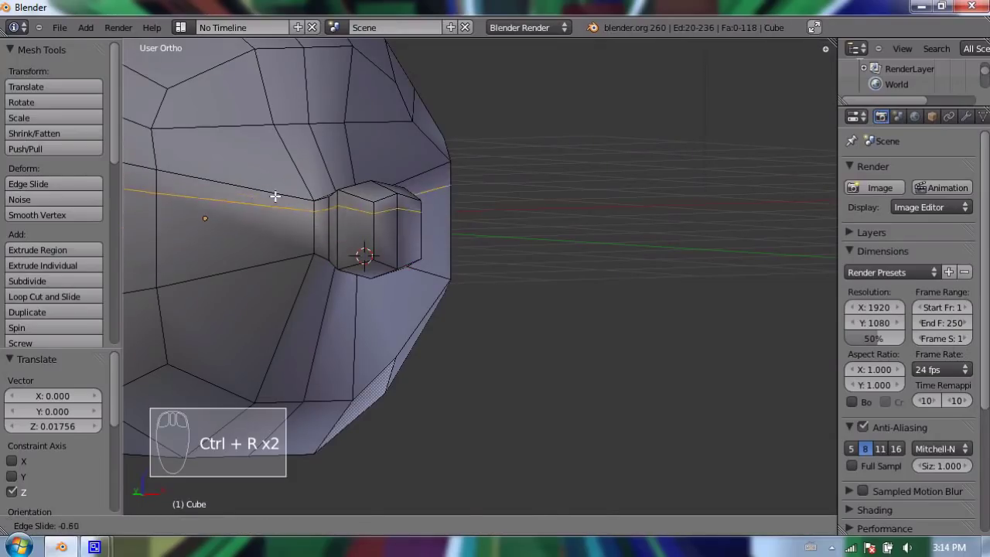
pyautogui.rightClick(271, 220)
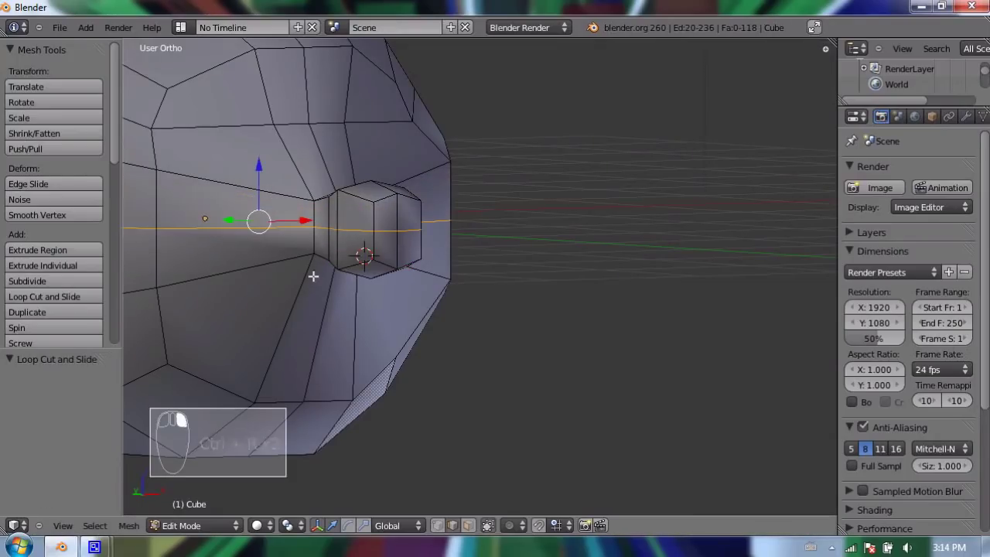
pyautogui.moveTo(342, 230); pyautogui.dragTo(588, 245, button='middle')
# Shift two sets of nose edges sideways along X
pyautogui.keyDown('ctrl'); pyautogui.rightClick(343, 237); pyautogui.keyUp('ctrl')
pyautogui.press('g')
pyautogui.press('x')
pyautogui.click(441, 193)
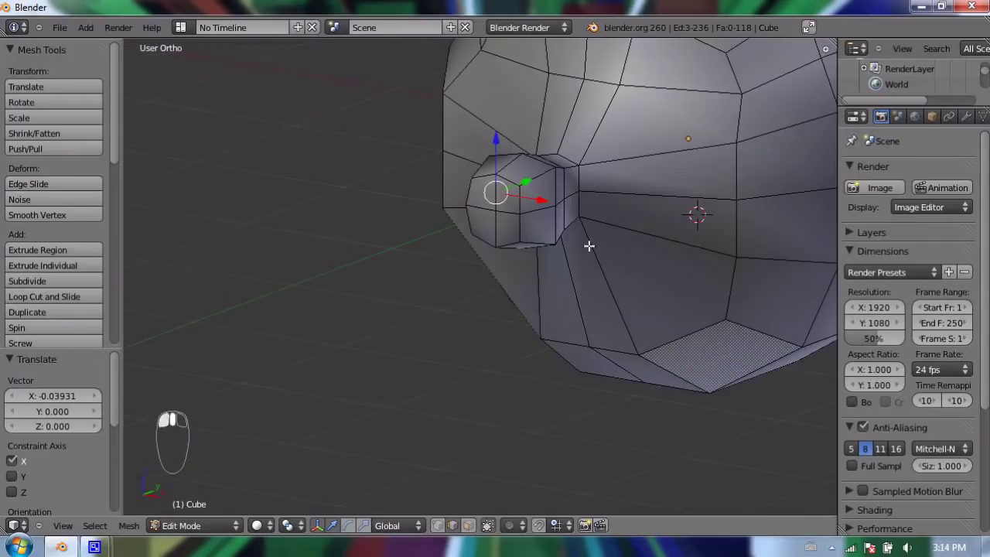
pyautogui.keyDown('ctrl'); pyautogui.rightClick(556, 202); pyautogui.keyUp('ctrl')
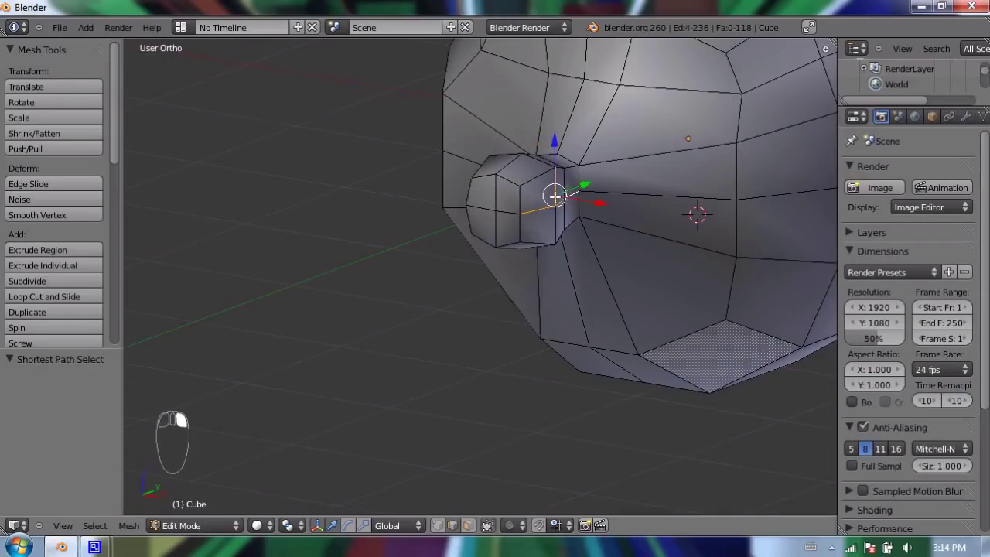
pyautogui.moveTo(601, 209); pyautogui.dragTo(703, 158, button='middle')
pyautogui.keyDown('ctrl'); pyautogui.rightClick(597, 202); pyautogui.keyUp('ctrl')
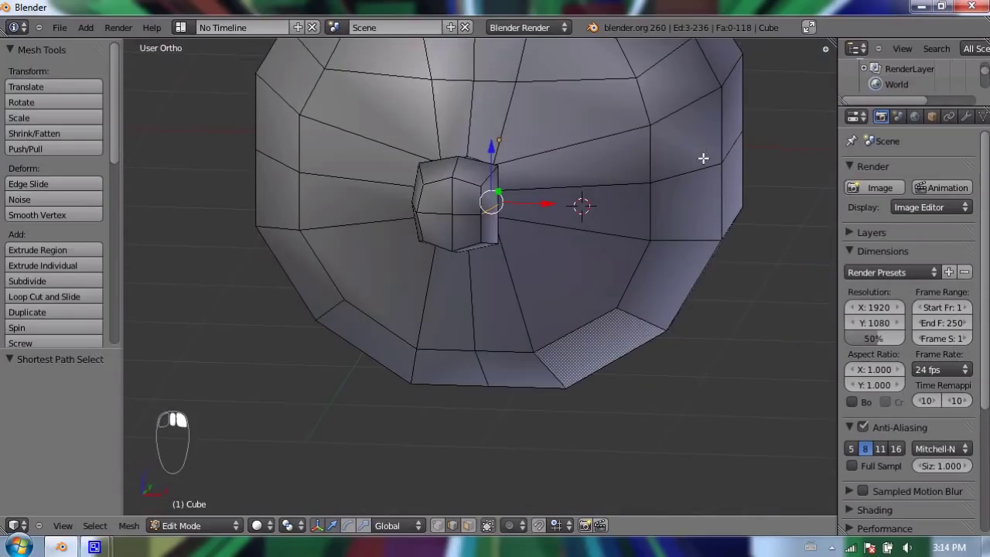
pyautogui.press('g')
pyautogui.press('x')
pyautogui.click(563, 206)
pyautogui.moveTo(564, 206); pyautogui.dragTo(510, 174, button='middle')
# Pull the single nose-tip vertex outward along Y
pyautogui.click(405, 208)
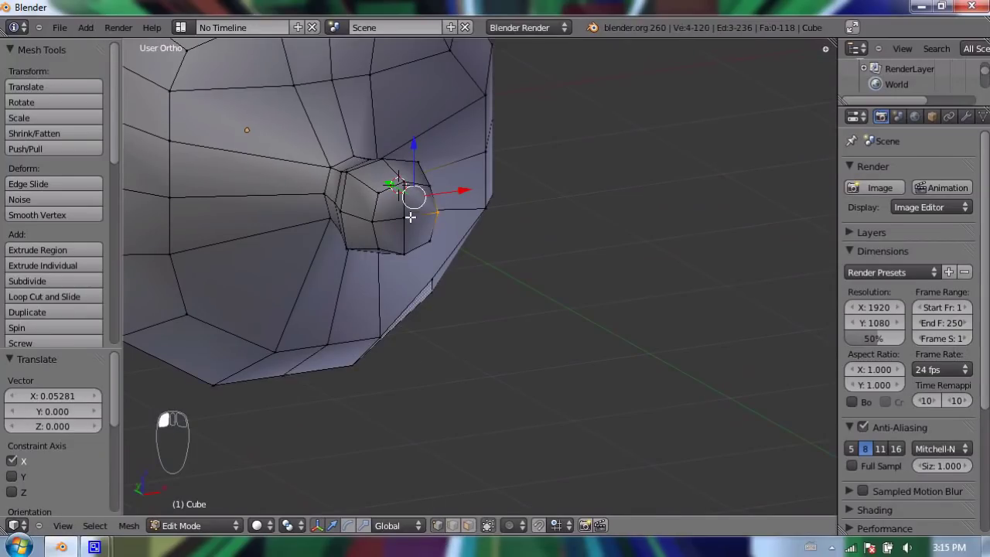
pyautogui.click(408, 216)
pyautogui.moveTo(408, 217); pyautogui.dragTo(349, 254, button='middle')
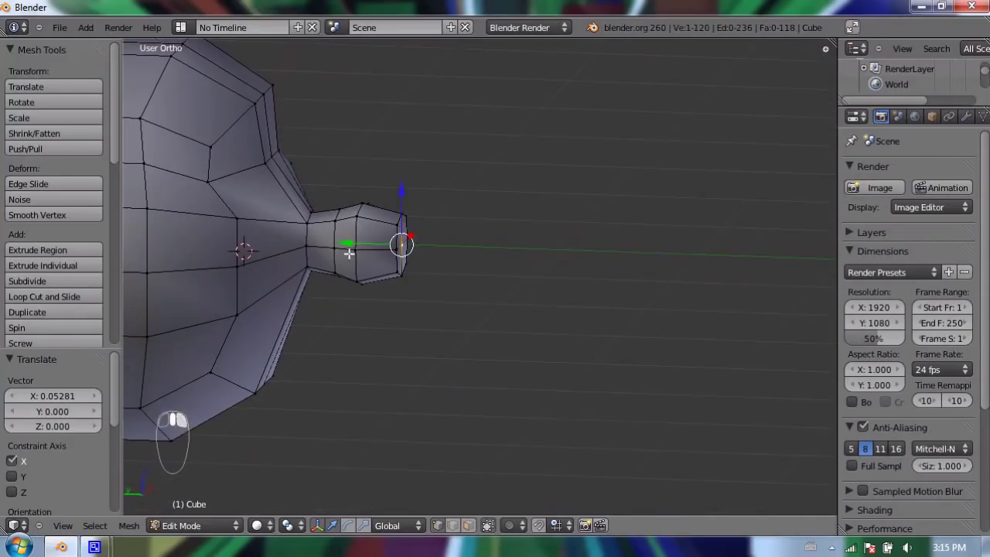
pyautogui.press('g')
pyautogui.press('y')
pyautogui.click(364, 251)
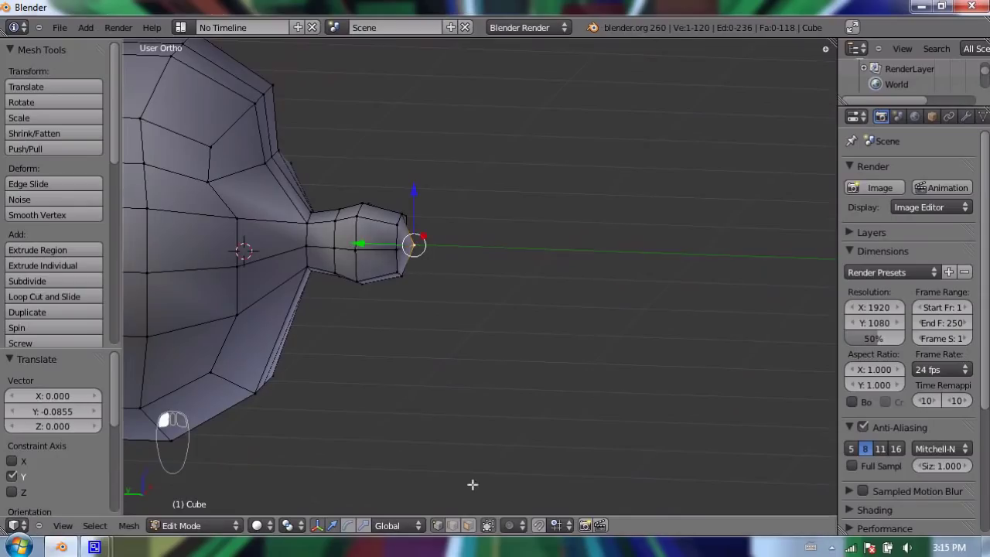
# Scale the four nose-end faces down to 0.874 to round the tip
pyautogui.click(468, 526)
pyautogui.moveTo(469, 160); pyautogui.dragTo(363, 201, button='middle')
pyautogui.click(410, 211)
pyautogui.keyDown('shift'); pyautogui.click(447, 223); pyautogui.keyUp('shift')
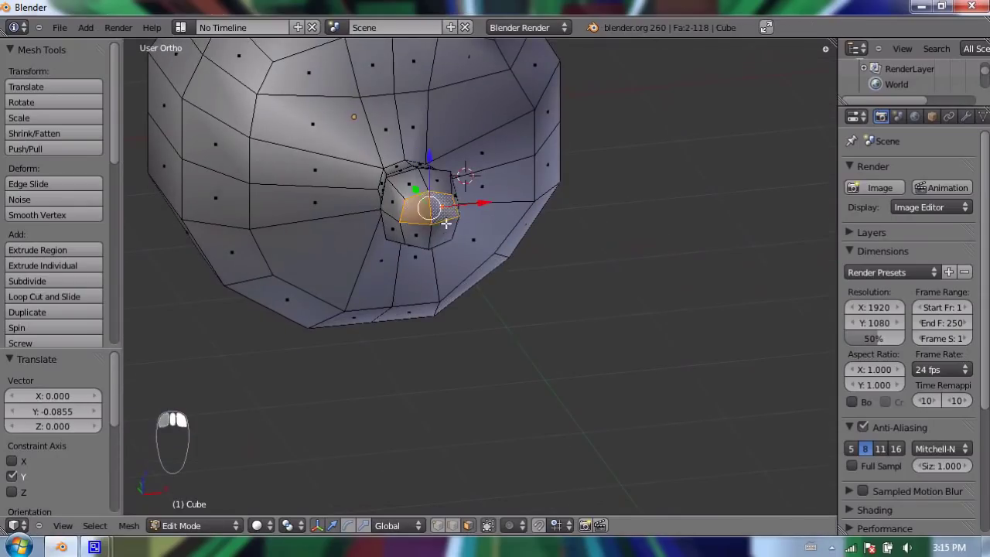
pyautogui.keyDown('shift'); pyautogui.rightClick(439, 230); pyautogui.keyUp('shift')
pyautogui.keyDown('shift'); pyautogui.rightClick(413, 227); pyautogui.keyUp('shift')
pyautogui.press('s')
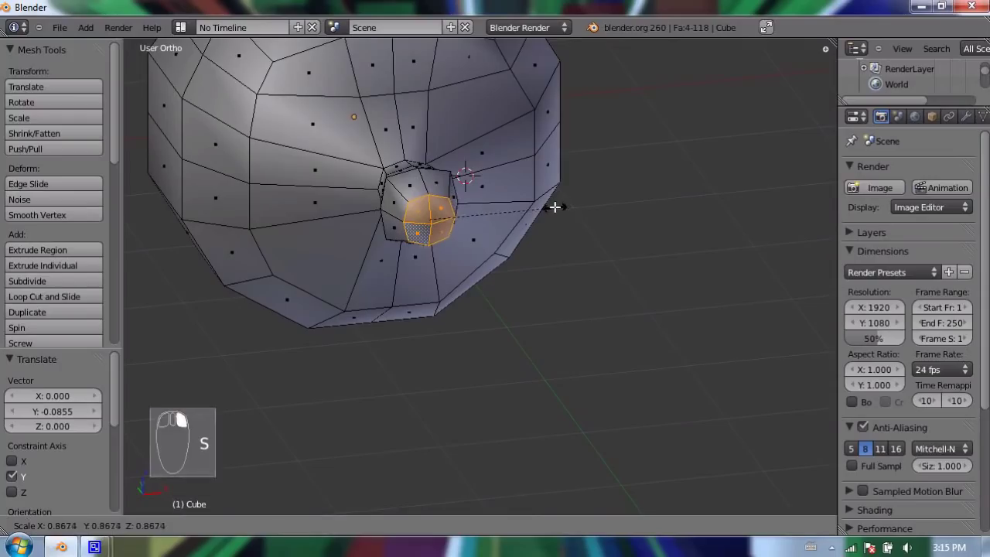
pyautogui.click(552, 206)
pyautogui.moveTo(258, 162); pyautogui.dragTo(619, 324, button='middle')
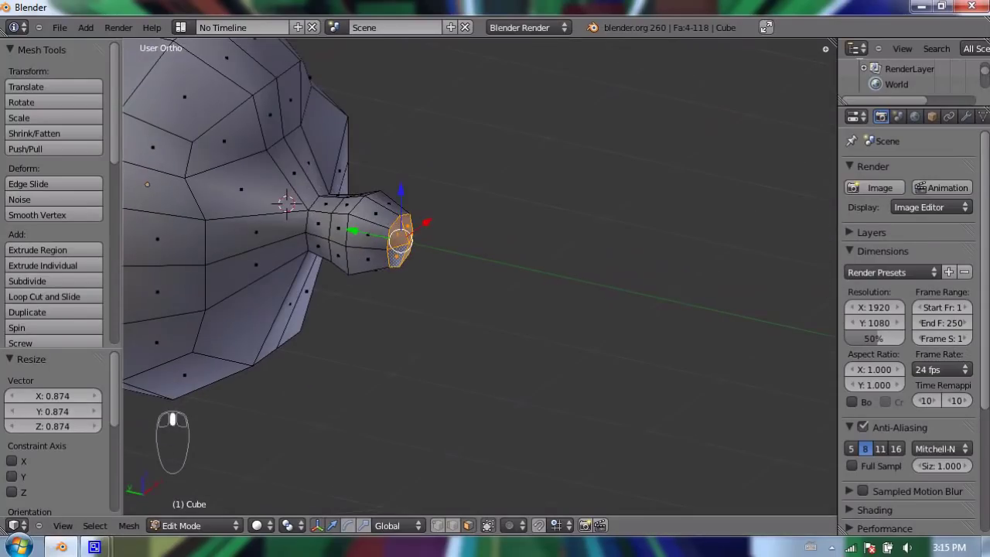
# In edge select mode, select the two edges beside the nose base
pyautogui.click(453, 525)
pyautogui.rightClick(239, 244)
pyautogui.moveTo(436, 181); pyautogui.dragTo(233, 186, button='middle')
pyautogui.keyDown('shift'); pyautogui.rightClick(576, 159); pyautogui.keyUp('shift')
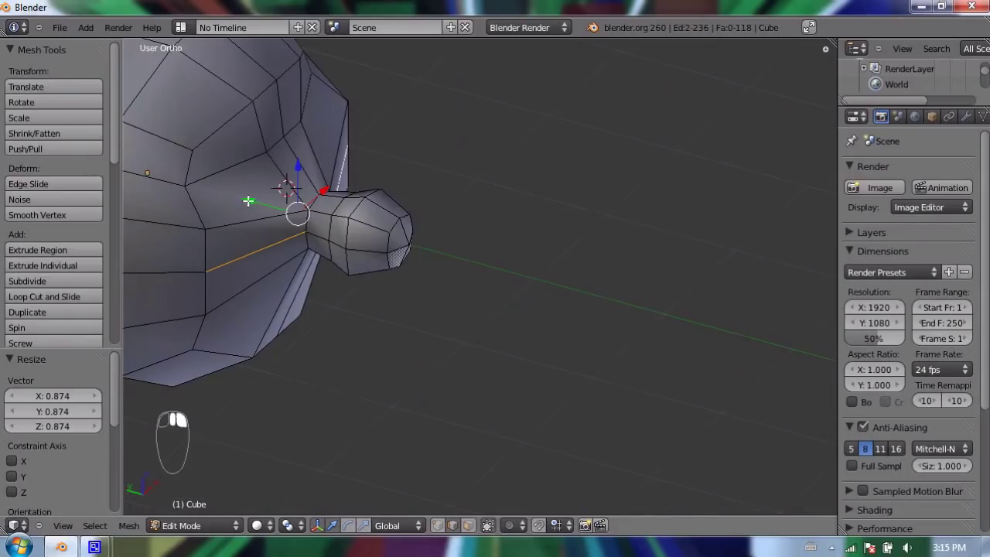
# Move the two nose-base edges −0.058 along Y to tighten the nose base
pyautogui.moveTo(248, 201); pyautogui.dragTo(351, 252, button='middle')
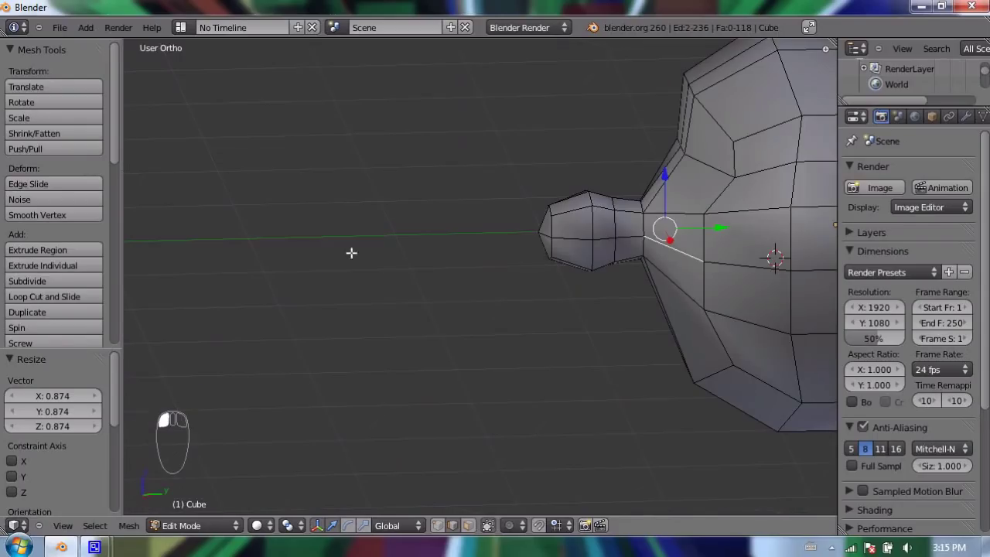
pyautogui.click(712, 224)
pyautogui.moveTo(535, 210); pyautogui.dragTo(514, 296, button='middle')
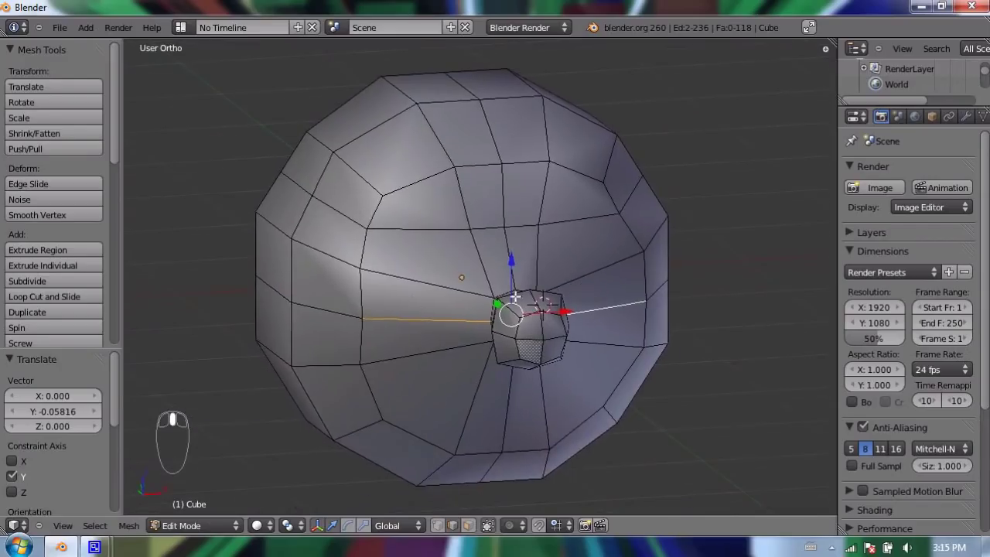
pyautogui.moveTo(413, 294); pyautogui.dragTo(625, 269, button='middle')
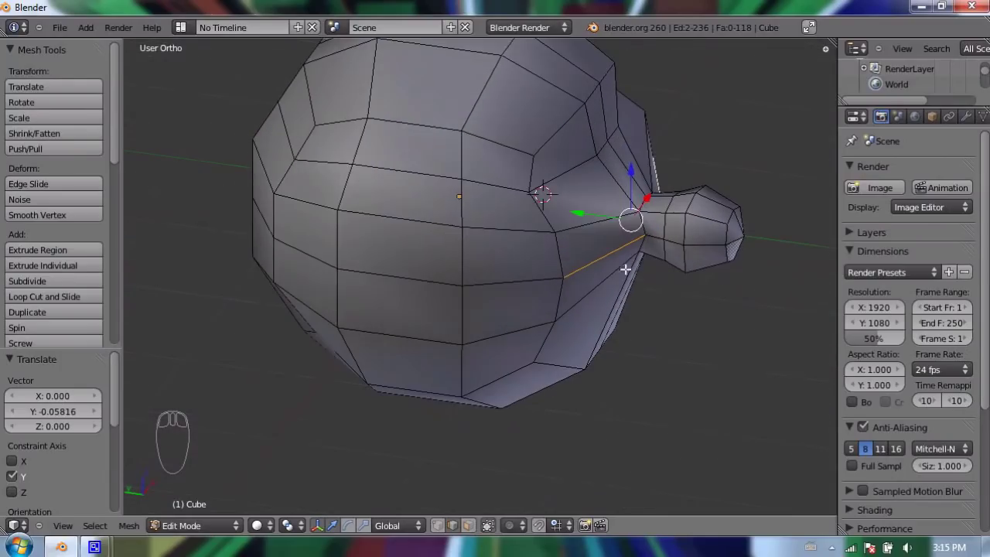
# Select two faces on the side of the head and scale them to 0.774
pyautogui.click(468, 526)
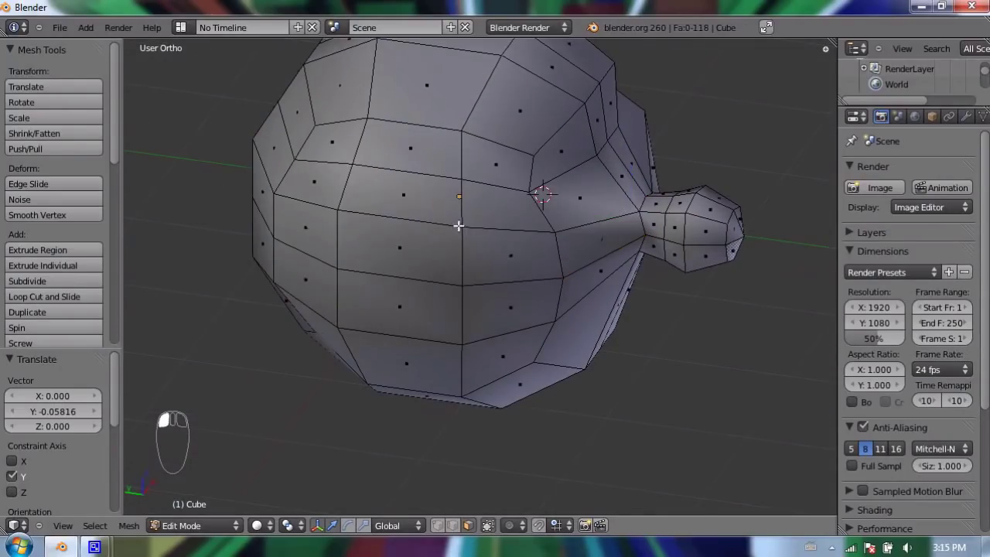
pyautogui.rightClick(392, 186)
pyautogui.keyDown('shift'); pyautogui.rightClick(403, 244); pyautogui.keyUp('shift')
pyautogui.moveTo(404, 303); pyautogui.dragTo(412, 263, button='middle')
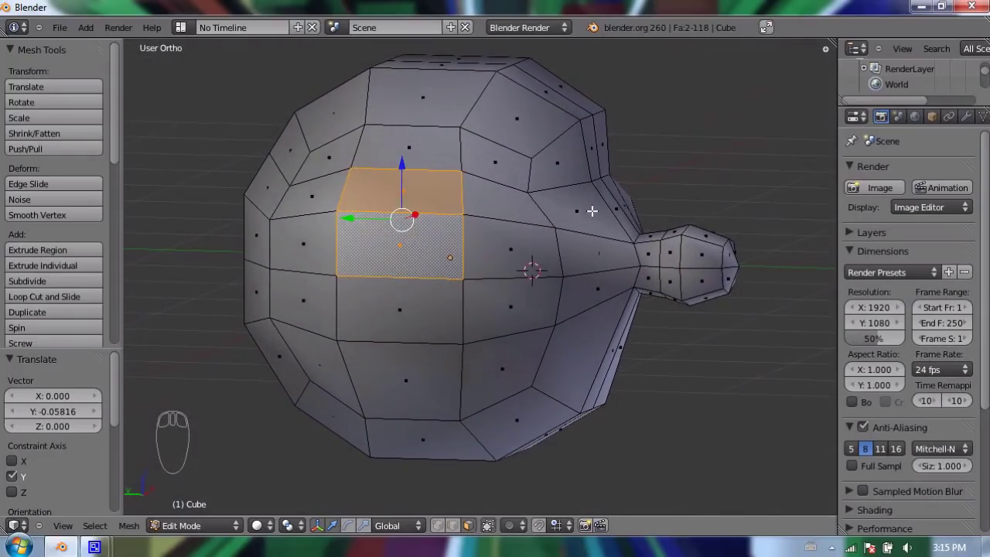
pyautogui.press('s')
pyautogui.press('s')
pyautogui.click(582, 230)
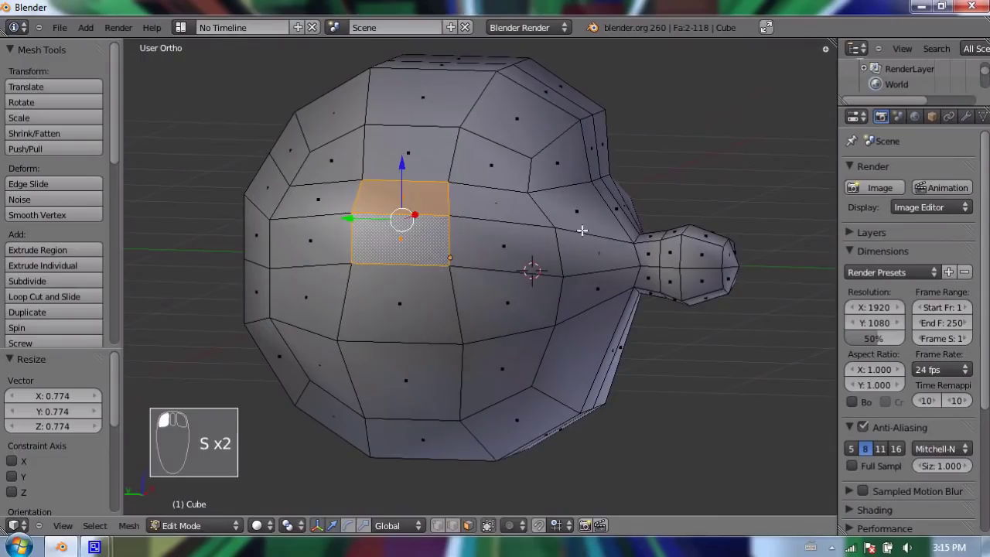
# Extrude the side faces outward for the ear, undoing the first attempts and extruding again
pyautogui.press('e')
pyautogui.click(575, 177)
pyautogui.moveTo(575, 177); pyautogui.dragTo(424, 224, button='middle')
pyautogui.hotkey('ctrl', 'z')
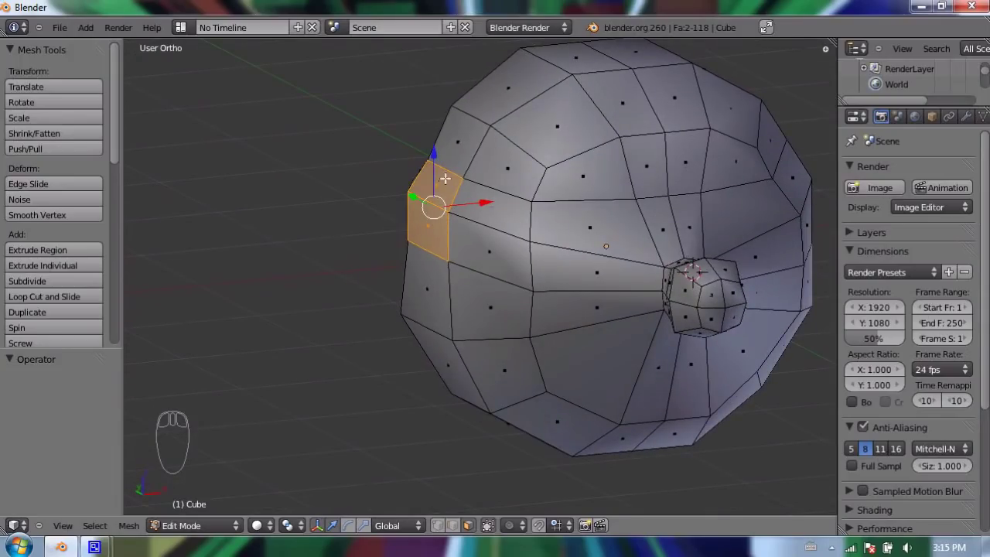
pyautogui.moveTo(405, 222); pyautogui.dragTo(491, 193, button='middle')
pyautogui.press('e')
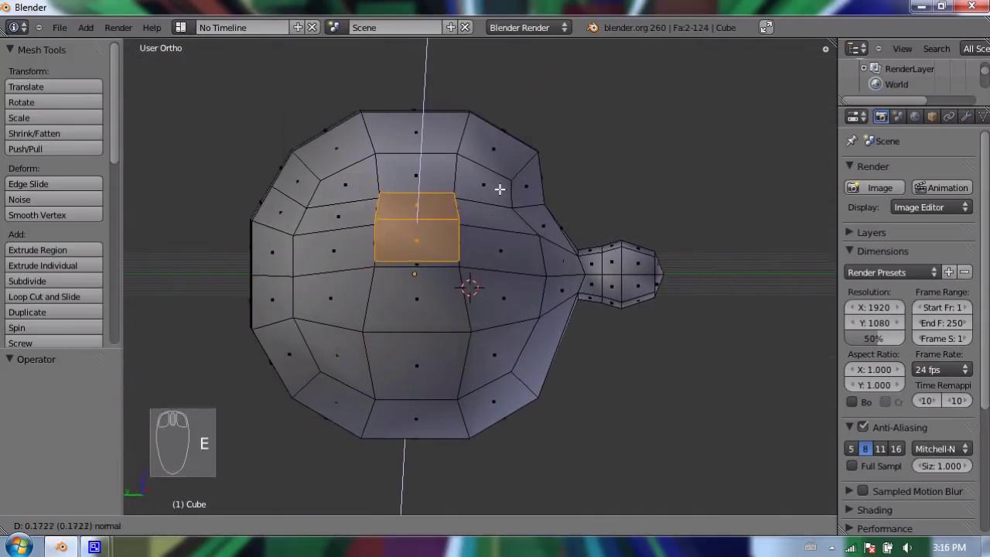
pyautogui.click(522, 182)
pyautogui.hotkey('ctrl', 'z')
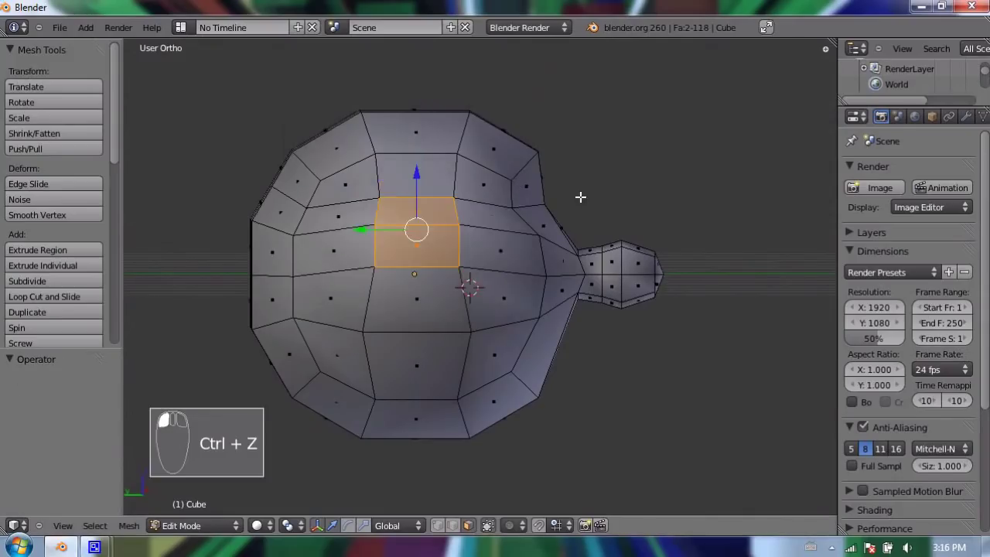
pyautogui.moveTo(580, 197); pyautogui.dragTo(494, 152, button='middle')
pyautogui.press('e')
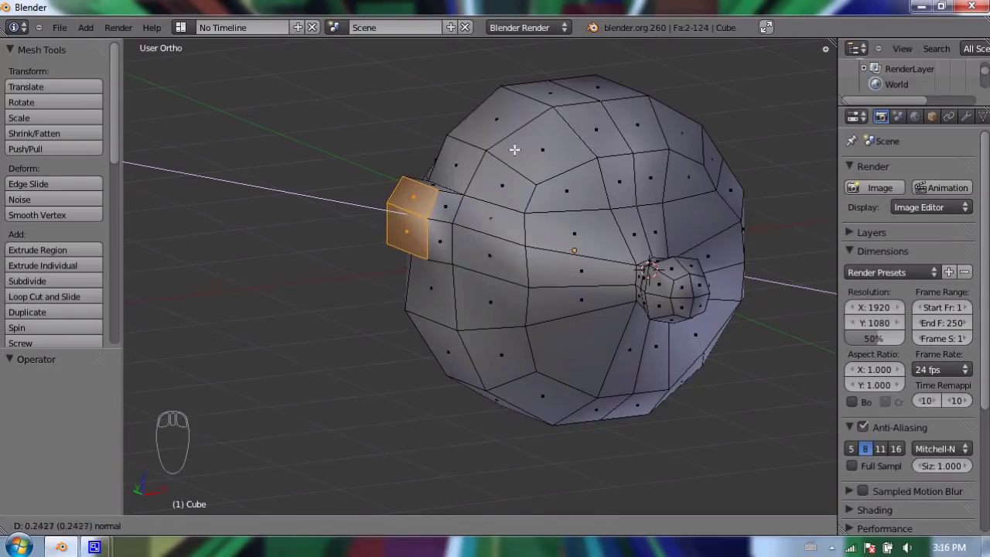
# Finish the ear block extrusion and add a centred edge loop across it
pyautogui.click(515, 149)
pyautogui.moveTo(453, 223)
pyautogui.mouseDown(button='middle')
pyautogui.moveTo(441, 214)
pyautogui.moveTo(488, 214)
pyautogui.moveTo(464, 220)
pyautogui.mouseUp(button='middle')
pyautogui.scroll(2, 387, 222)
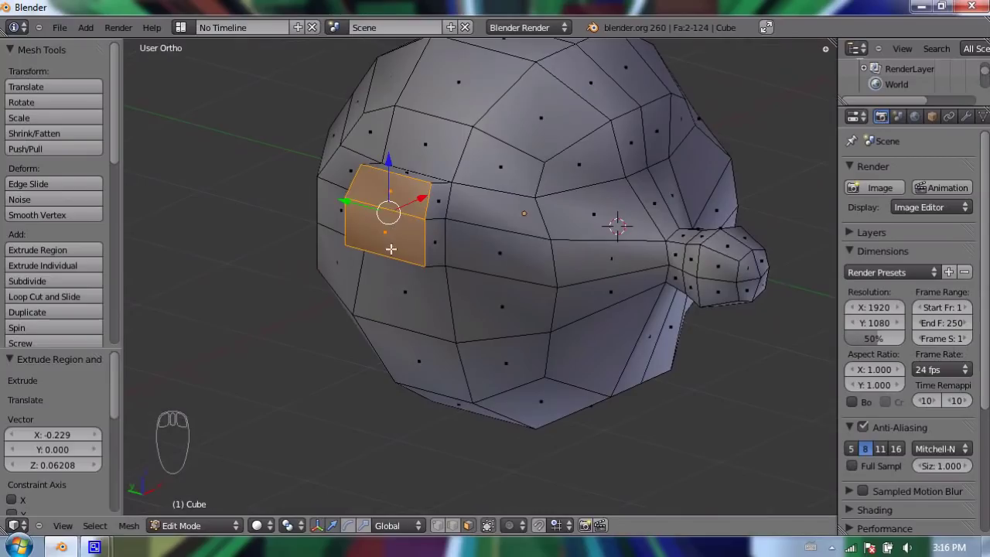
pyautogui.hotkey('ctrl', 'r')
pyautogui.click(406, 164)
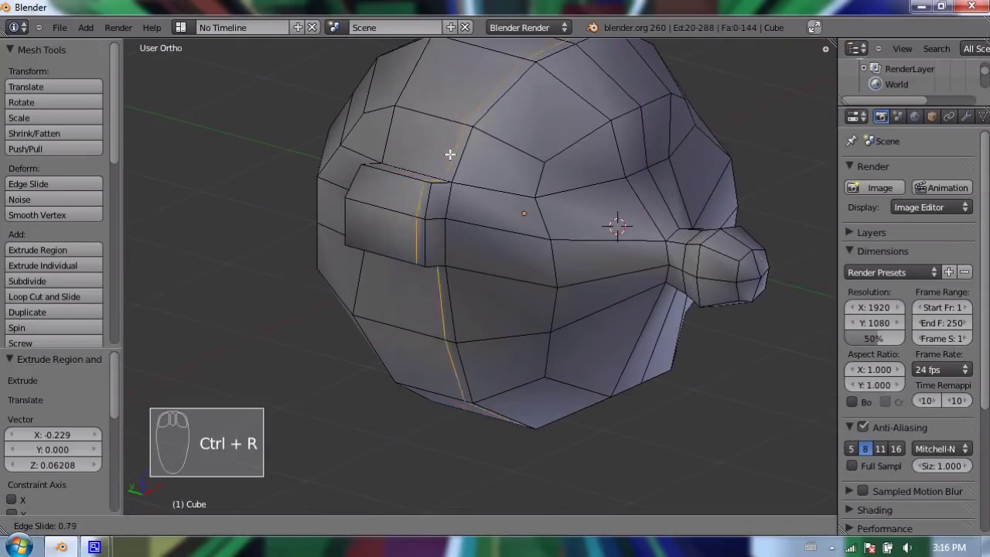
pyautogui.rightClick(416, 138)
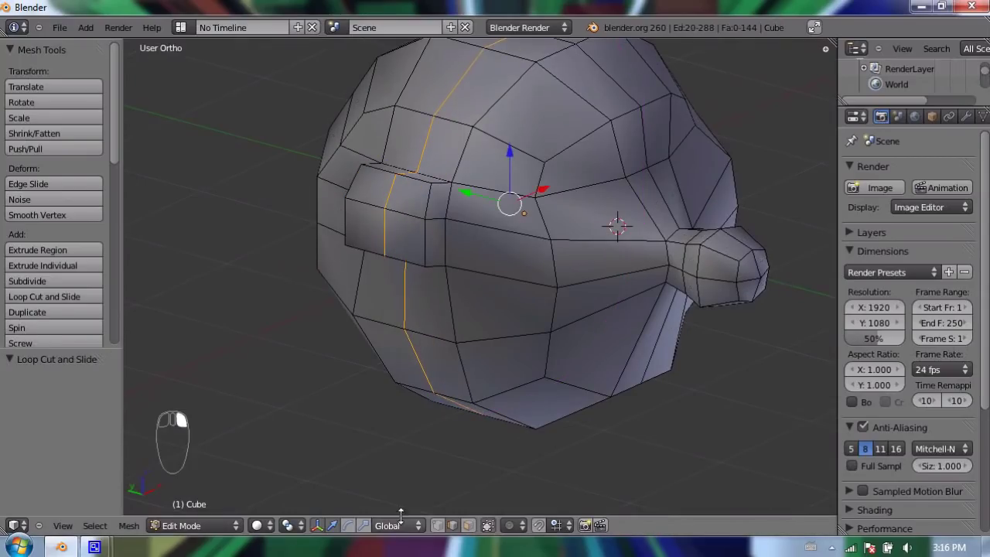
# Raise, then lower, one top edge of the ear block along Z, ending 0.116 lower
pyautogui.click(437, 526)
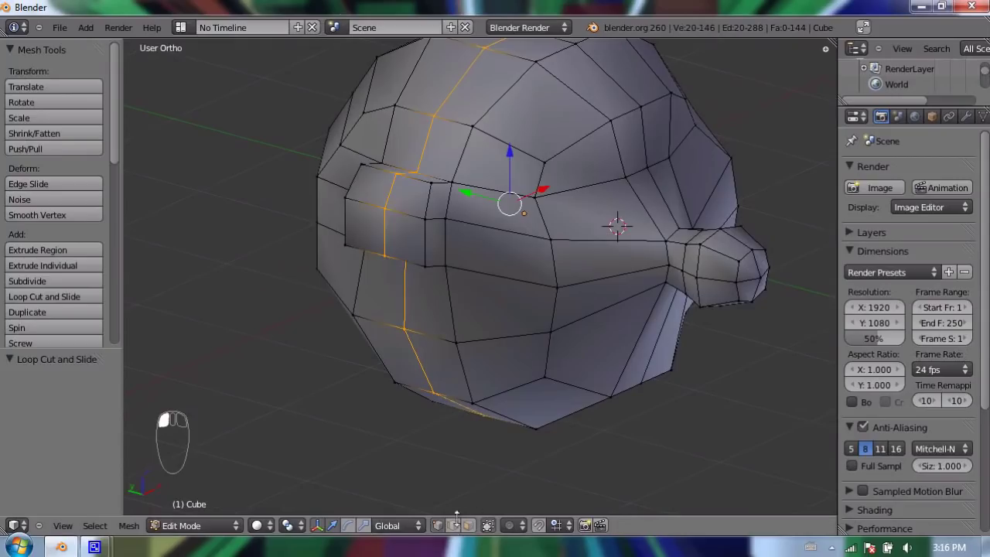
pyautogui.click(453, 525)
pyautogui.rightClick(401, 165)
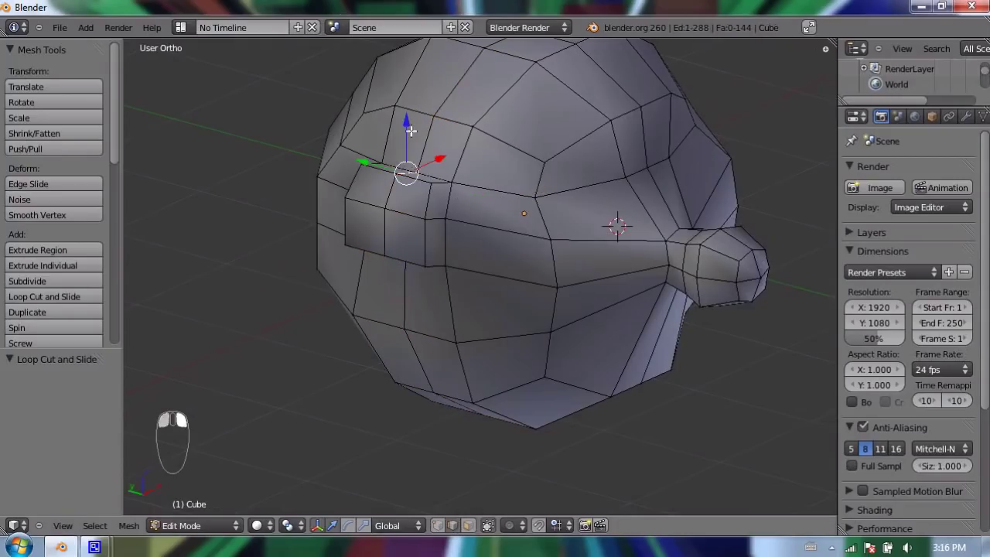
pyautogui.press('g')
pyautogui.press('z')
pyautogui.click(408, 99)
pyautogui.moveTo(408, 99); pyautogui.dragTo(397, 263, button='middle')
pyautogui.moveTo(417, 232); pyautogui.dragTo(380, 296, button='middle')
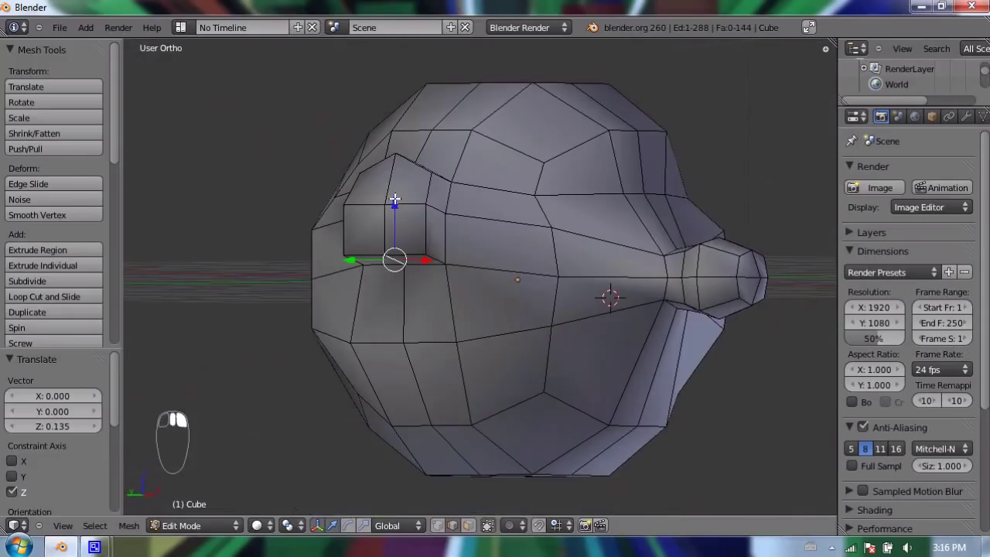
pyautogui.press('g')
pyautogui.press('z')
pyautogui.click(396, 225)
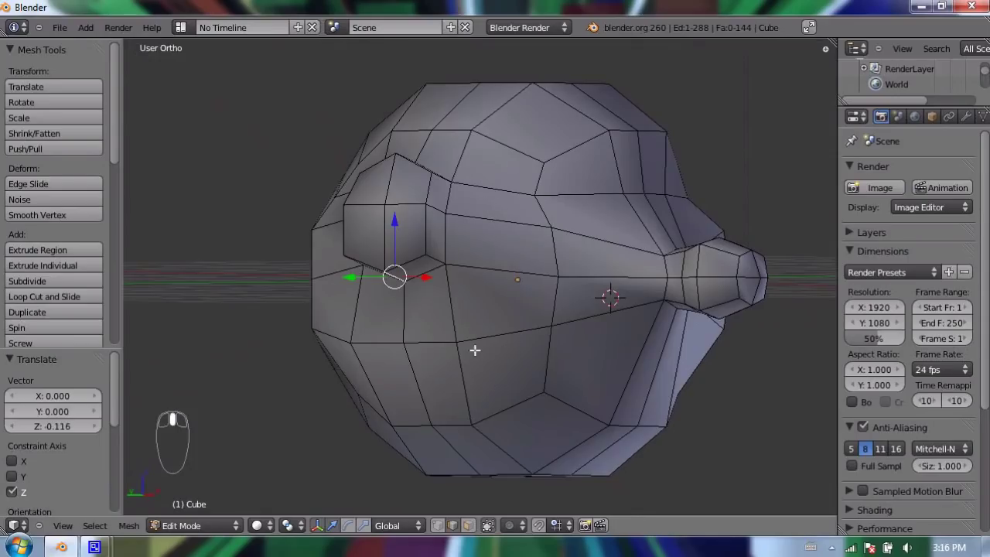
pyautogui.moveTo(425, 261); pyautogui.dragTo(412, 240, button='middle')
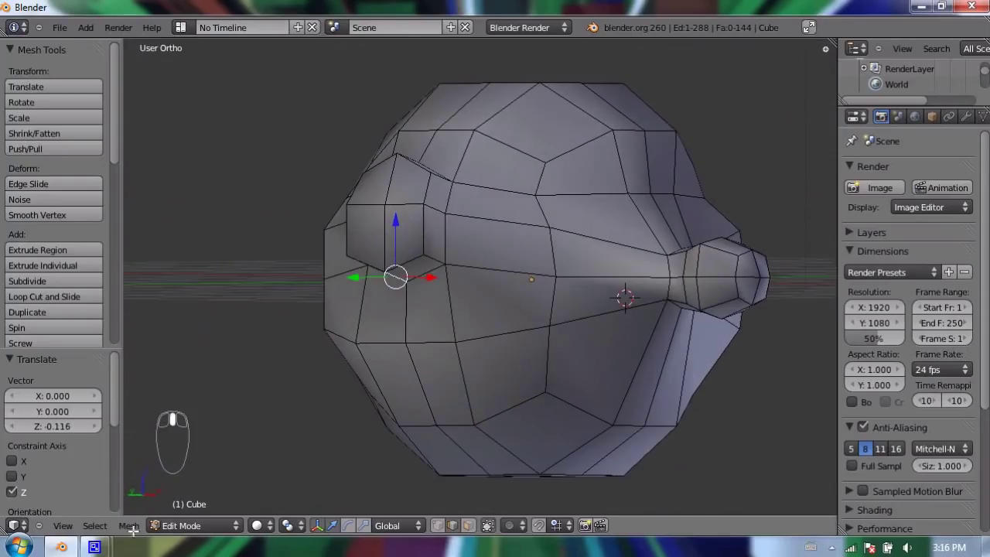
# Show the head with two ears, eye sockets and mouth (406 faces) in Object Mode and orbit it
pyautogui.moveTo(94, 546)
pyautogui.click(99, 470)
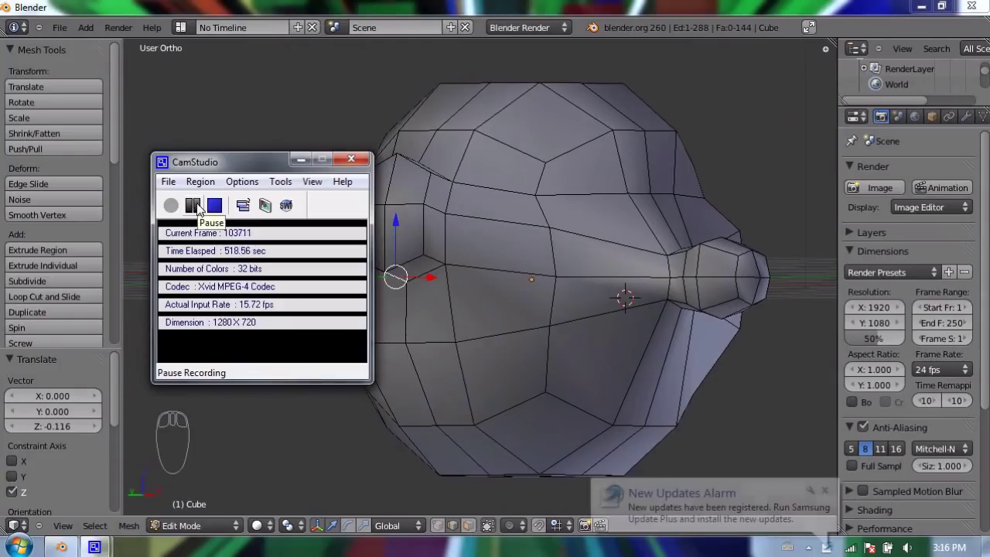
pyautogui.click(194, 209)
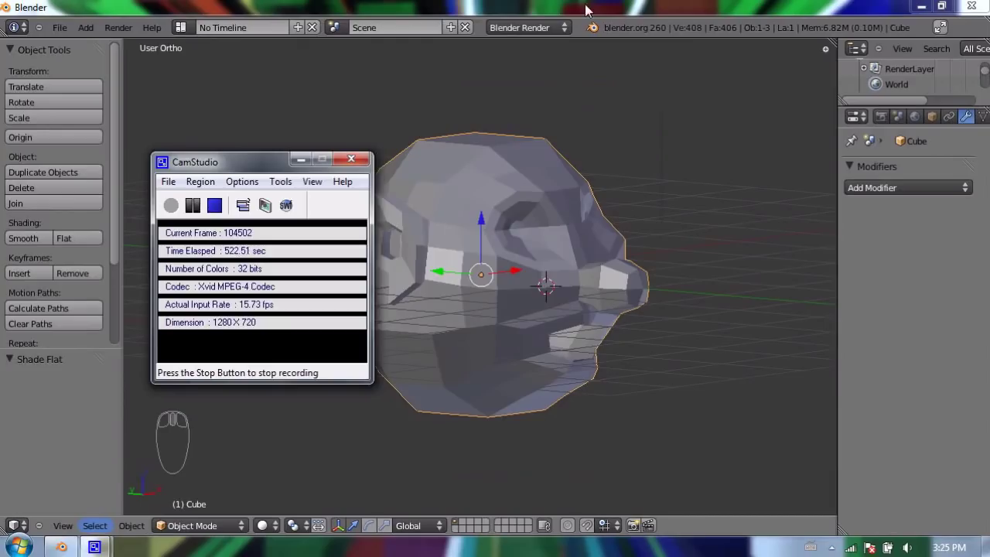
pyautogui.click(589, 11)
pyautogui.moveTo(593, 245); pyautogui.dragTo(561, 253, button='middle')
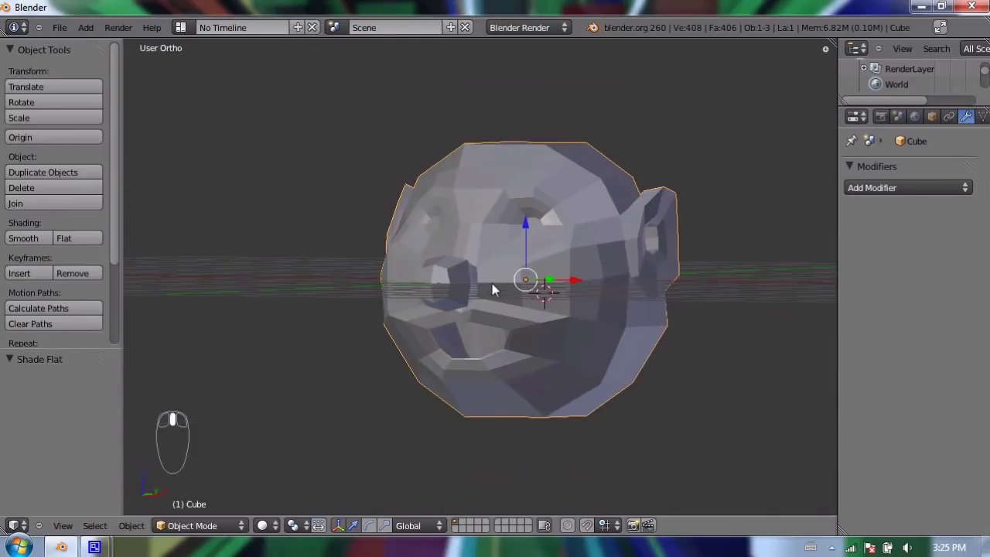
pyautogui.moveTo(495, 286); pyautogui.dragTo(477, 285, button='middle')
pyautogui.moveTo(516, 329); pyautogui.dragTo(563, 266, button='middle')
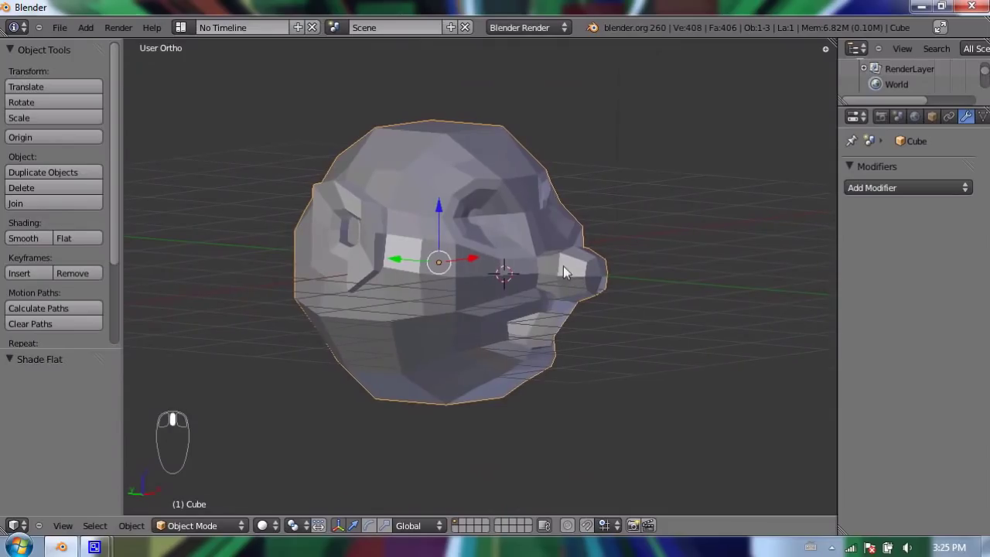
# Apply Shading: Smooth to the finished head, then orbit and pan to recentre it
pyautogui.click(22, 238)
pyautogui.moveTo(412, 308); pyautogui.dragTo(368, 264, button='middle')
pyautogui.keyDown('shift'); pyautogui.moveTo(508, 276); pyautogui.dragTo(454, 275, button='middle'); pyautogui.keyUp('shift')
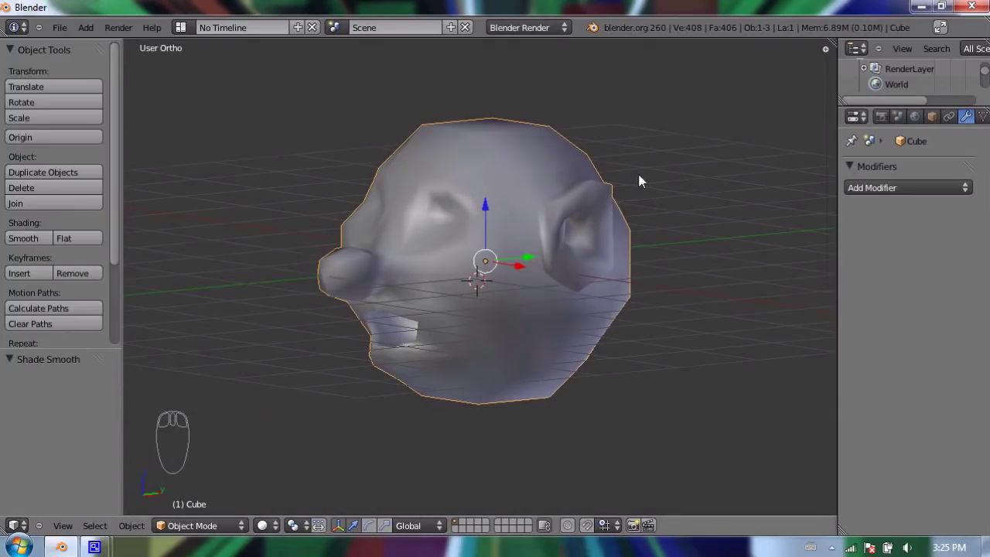
# Widen the Properties panel and add a Subdivision Surface modifier (view 1, render 2) to the head
pyautogui.moveTo(839, 115); pyautogui.dragTo(756, 120)
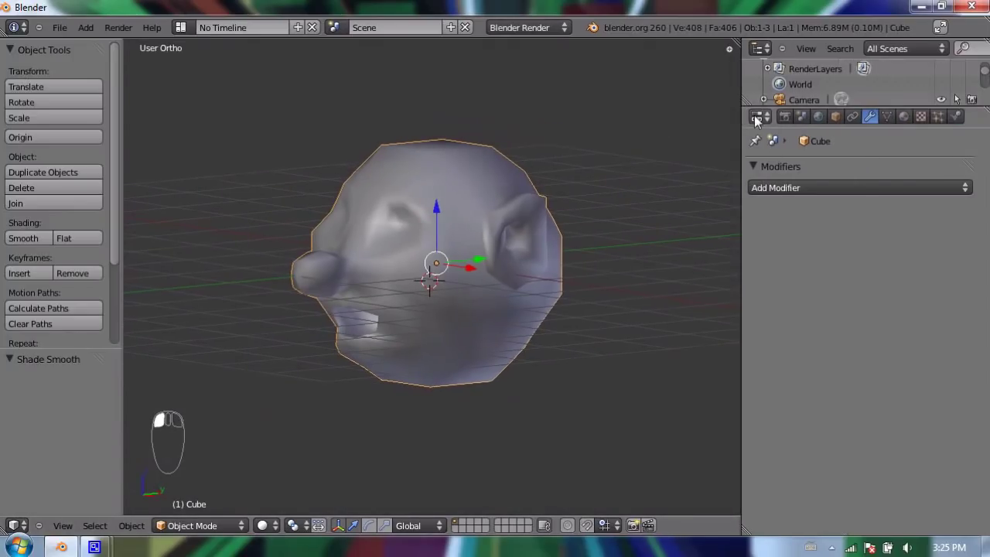
pyautogui.click(756, 117)
pyautogui.click(784, 116)
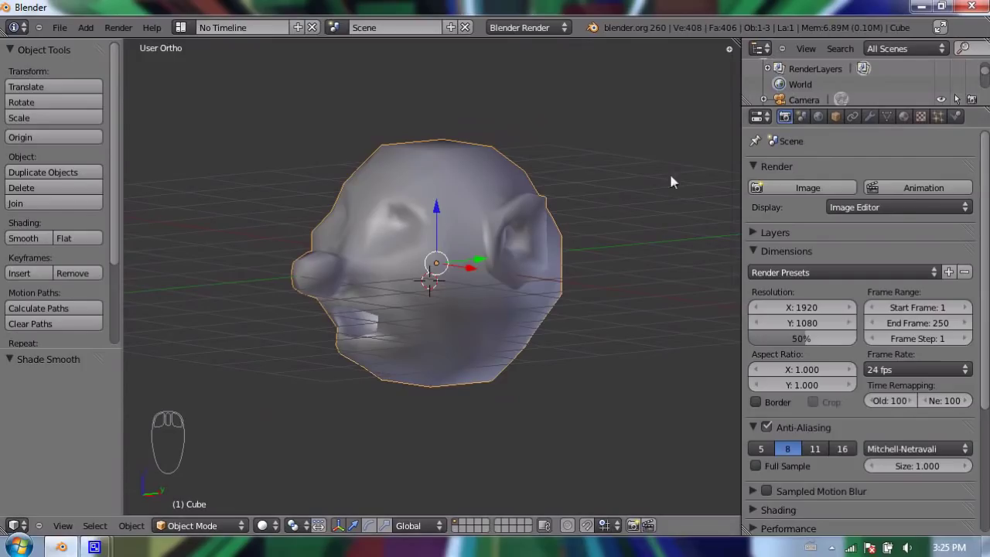
pyautogui.click(870, 117)
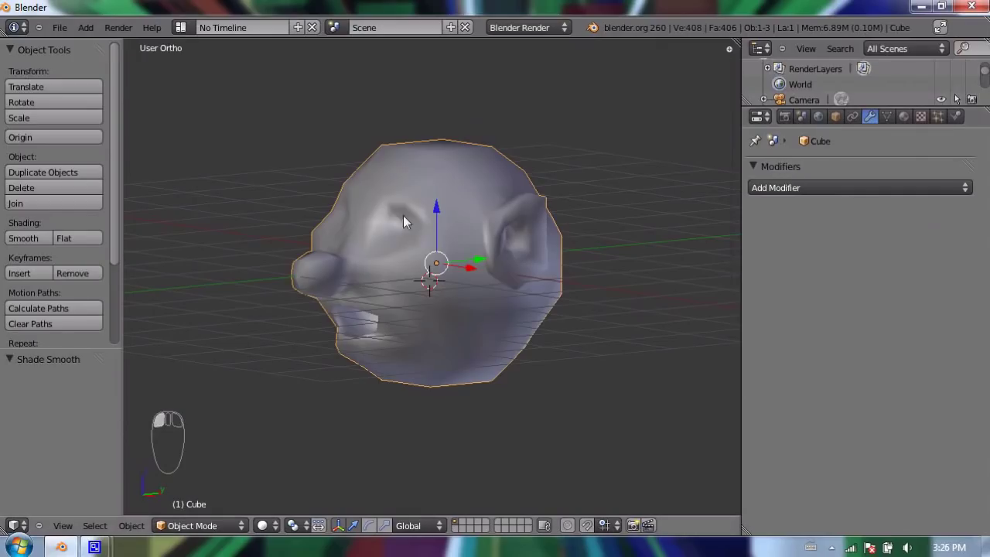
pyautogui.click(786, 187)
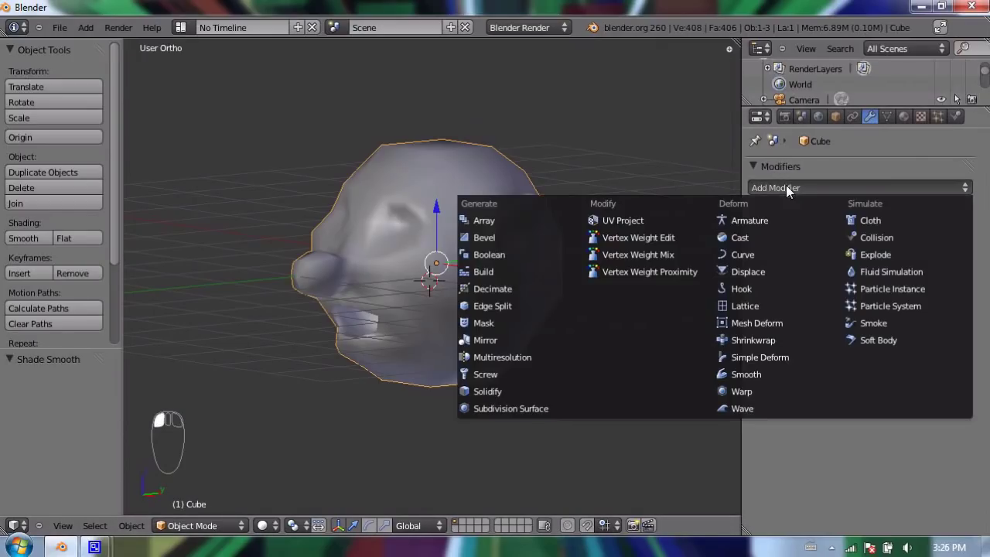
pyautogui.click(516, 409)
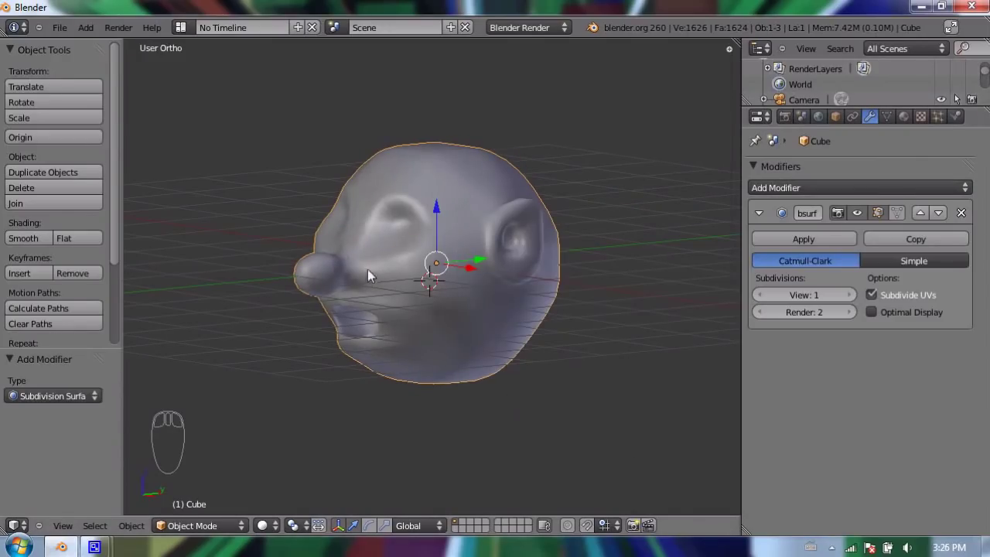
# Compare the smoothed head against its cage by toggling modifier visibility and Edit Mode
pyautogui.moveTo(358, 280); pyautogui.dragTo(592, 232, button='middle')
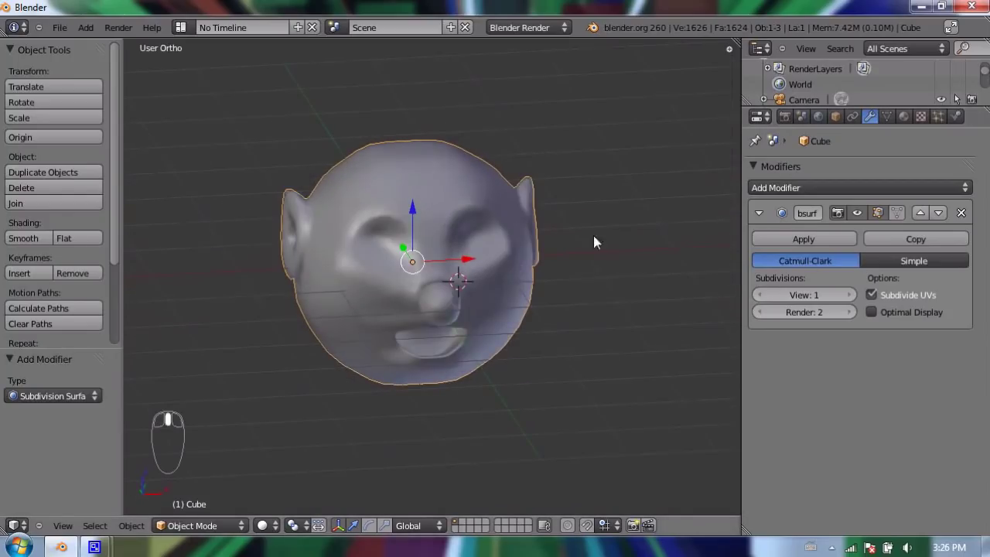
pyautogui.click(857, 213)
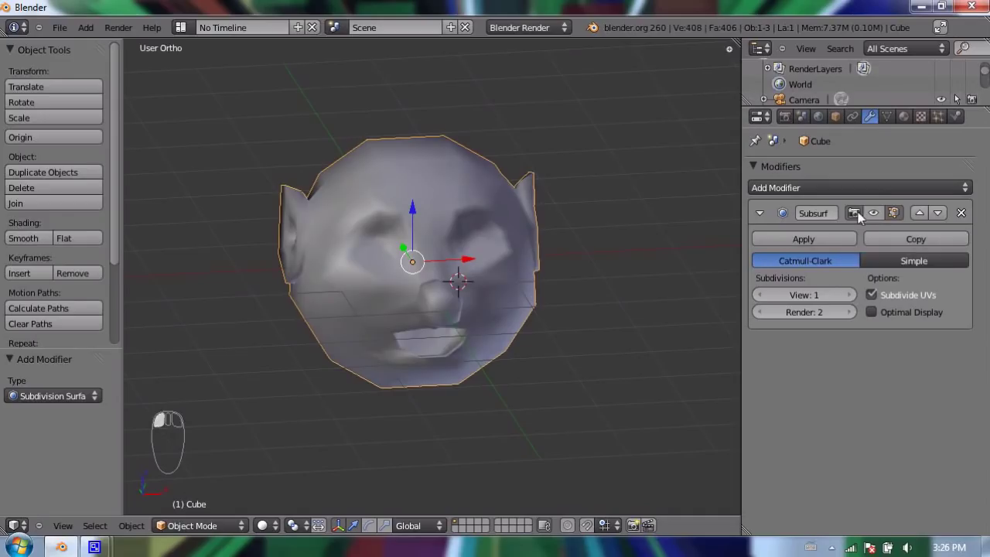
pyautogui.click(875, 214)
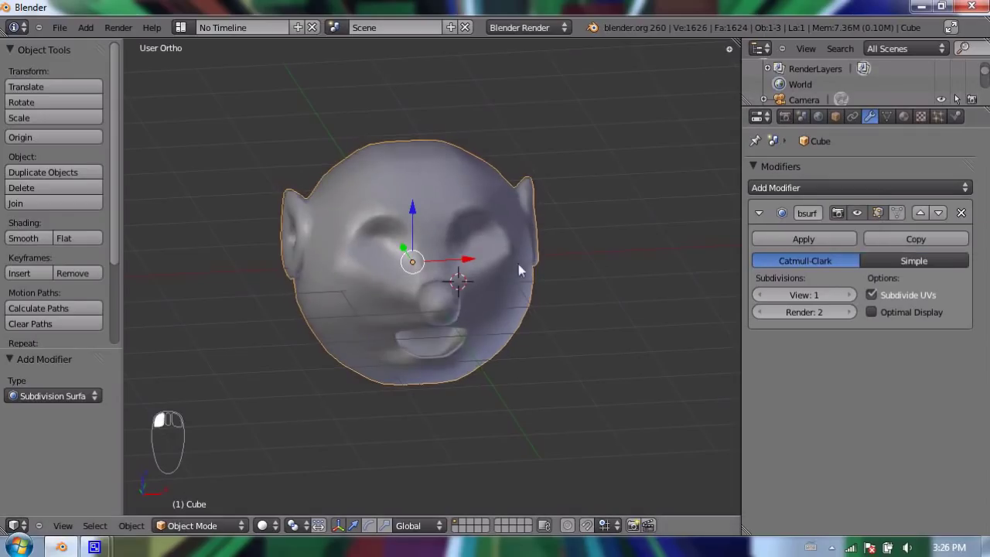
pyautogui.moveTo(350, 267); pyautogui.dragTo(430, 261, button='middle')
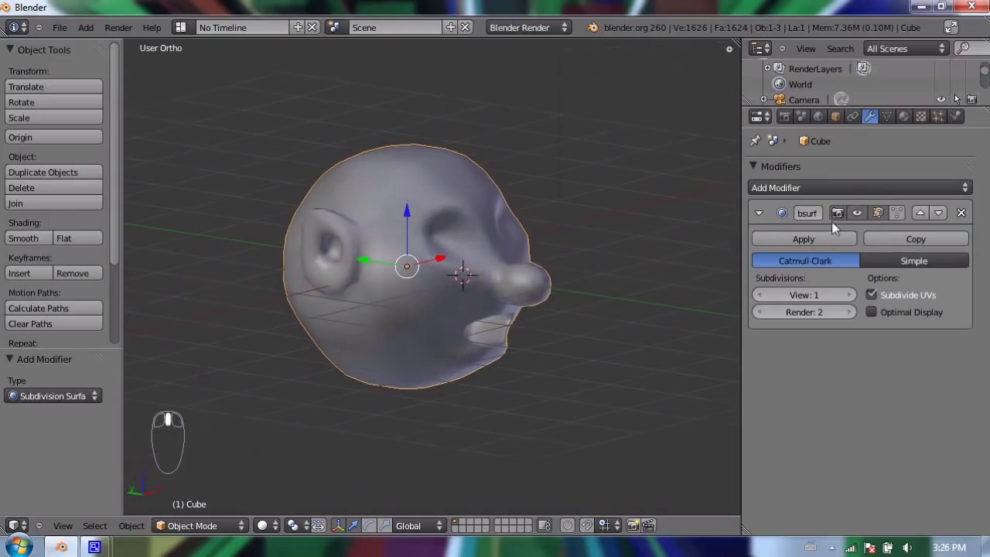
pyautogui.press('Tab')
pyautogui.press('Tab')
pyautogui.press('Tab')
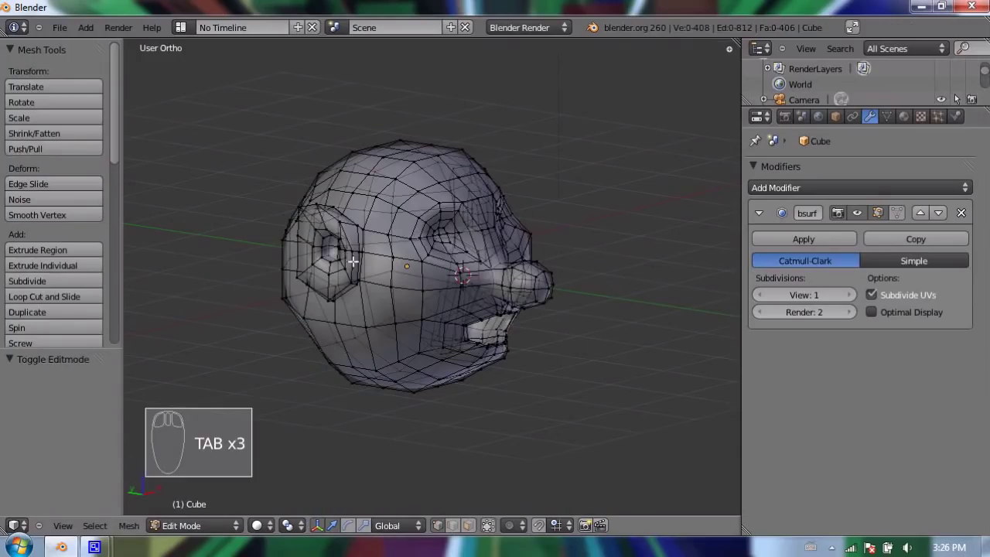
pyautogui.press('Tab')
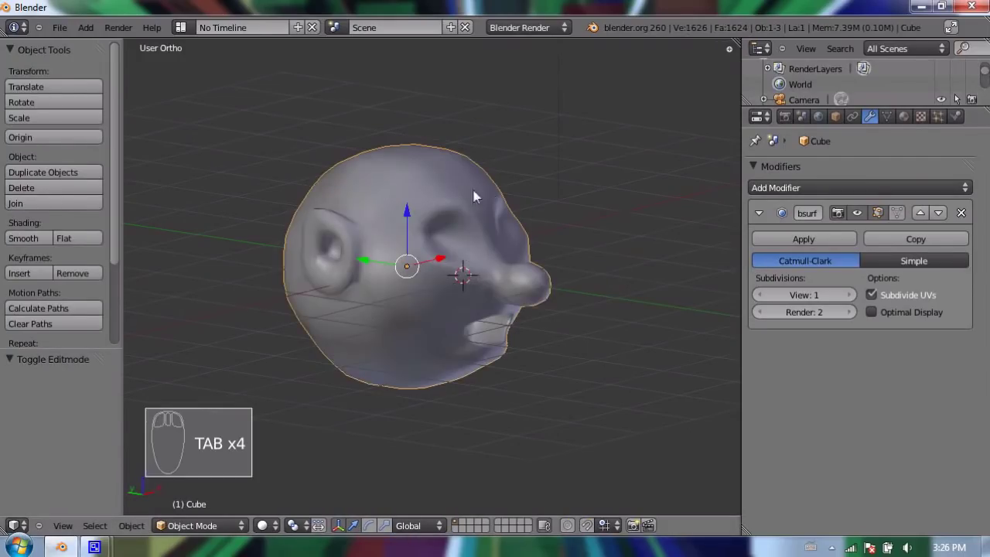
pyautogui.moveTo(474, 195); pyautogui.dragTo(360, 193, button='middle')
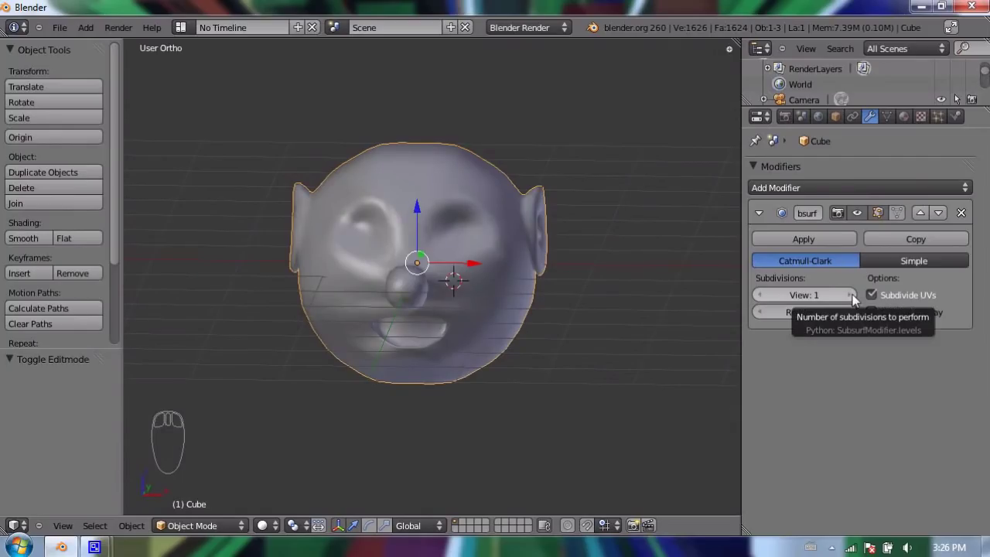
# Raise the Subdivision Surface viewport level to 2 and inspect the ear's side profile
pyautogui.click(850, 295)
pyautogui.moveTo(483, 297); pyautogui.dragTo(504, 286, button='middle')
pyautogui.moveTo(426, 311); pyautogui.dragTo(313, 279, button='middle')
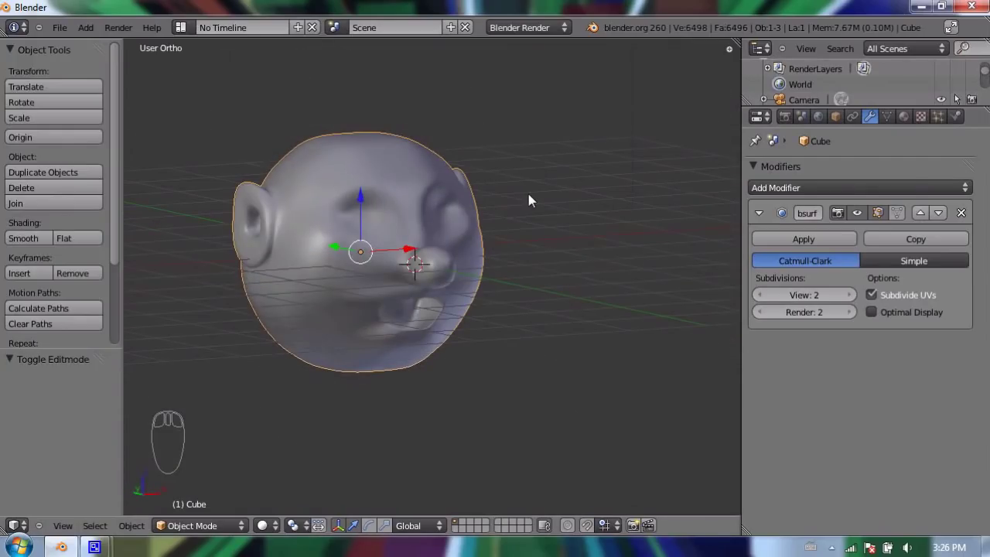